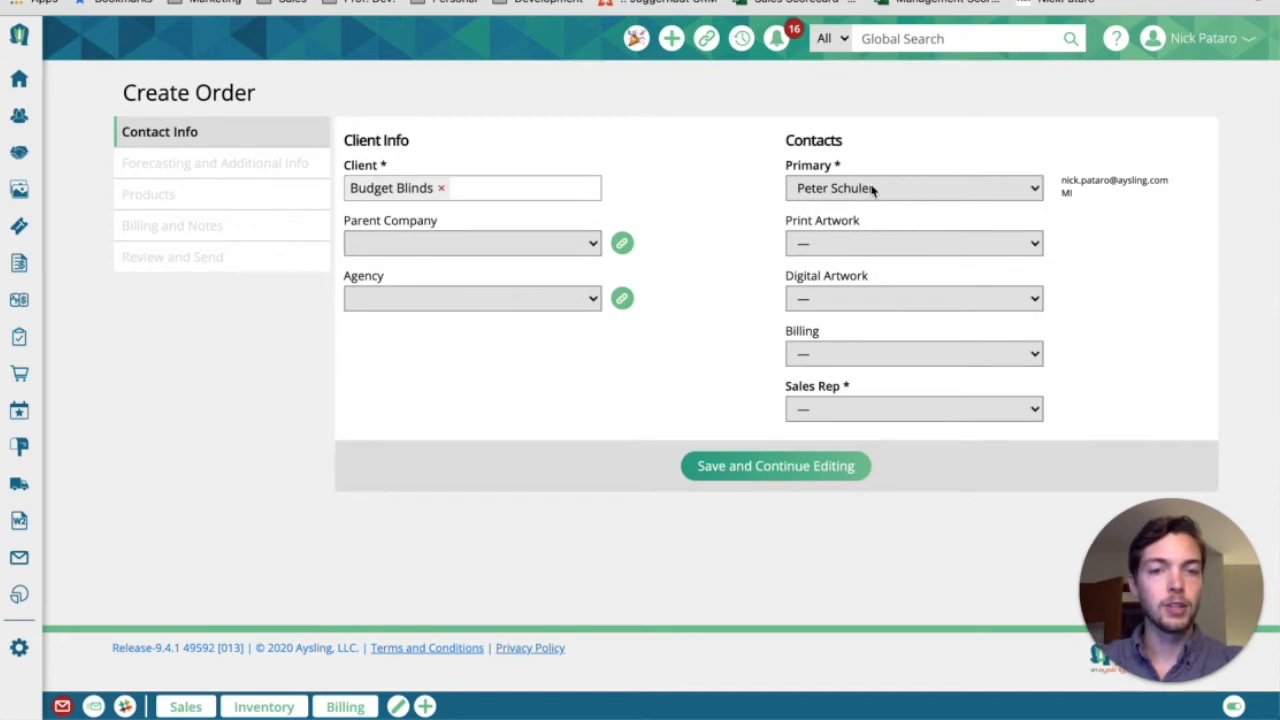
Replace the order's client with Lillian August
{"action": "left_click", "coordinate": [831, 410]}
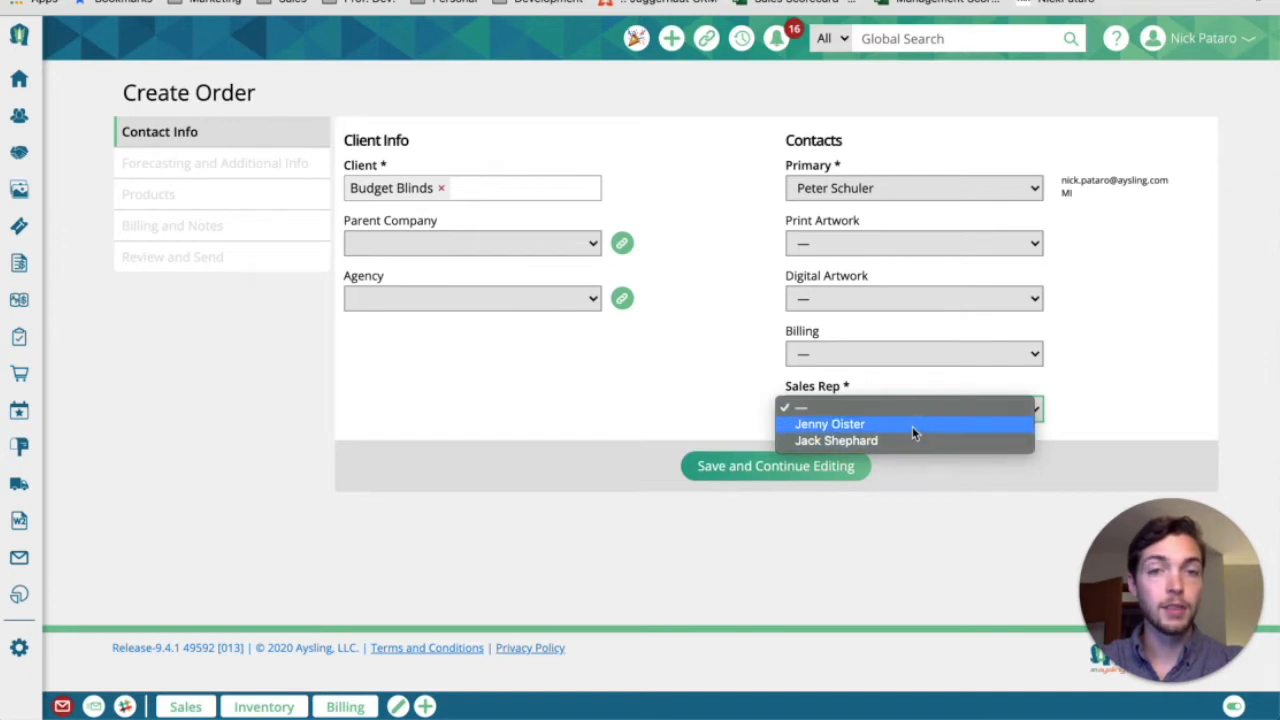
{"action": "left_click", "coordinate": [516, 180]}
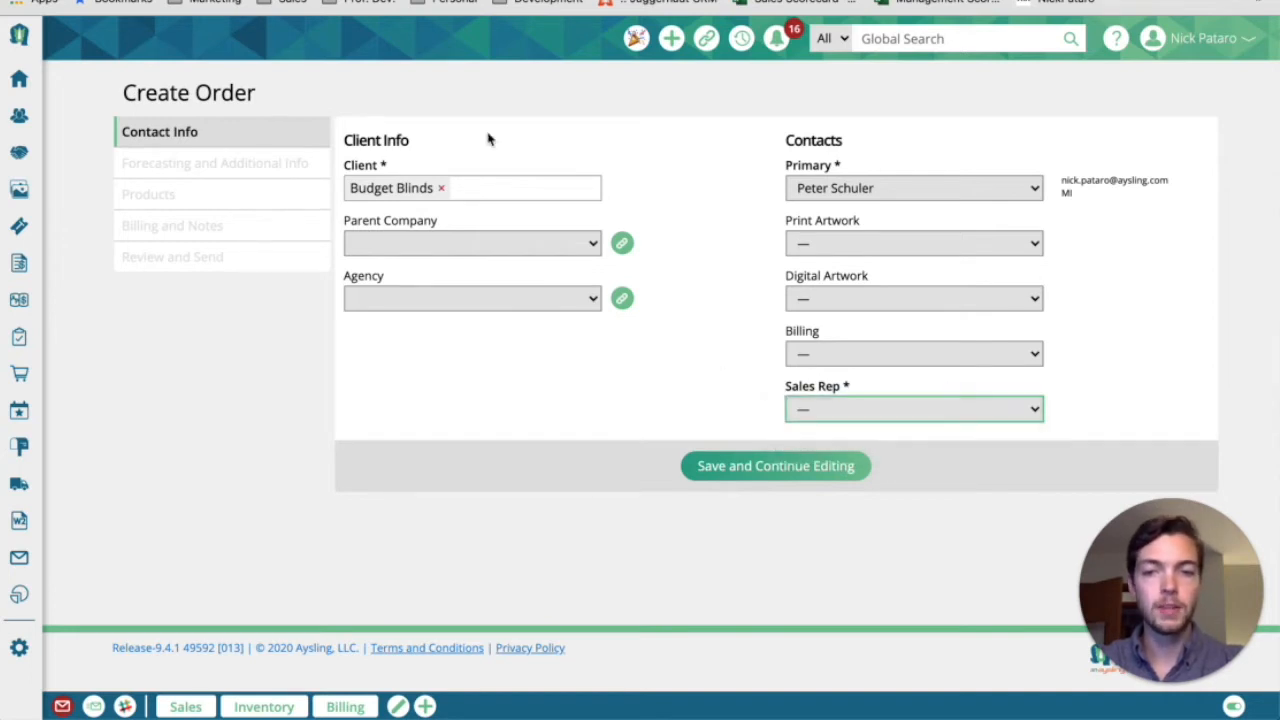
{"action": "left_click", "coordinate": [441, 188]}
{"action": "left_click", "coordinate": [426, 186]}
{"action": "type", "text": "li"}
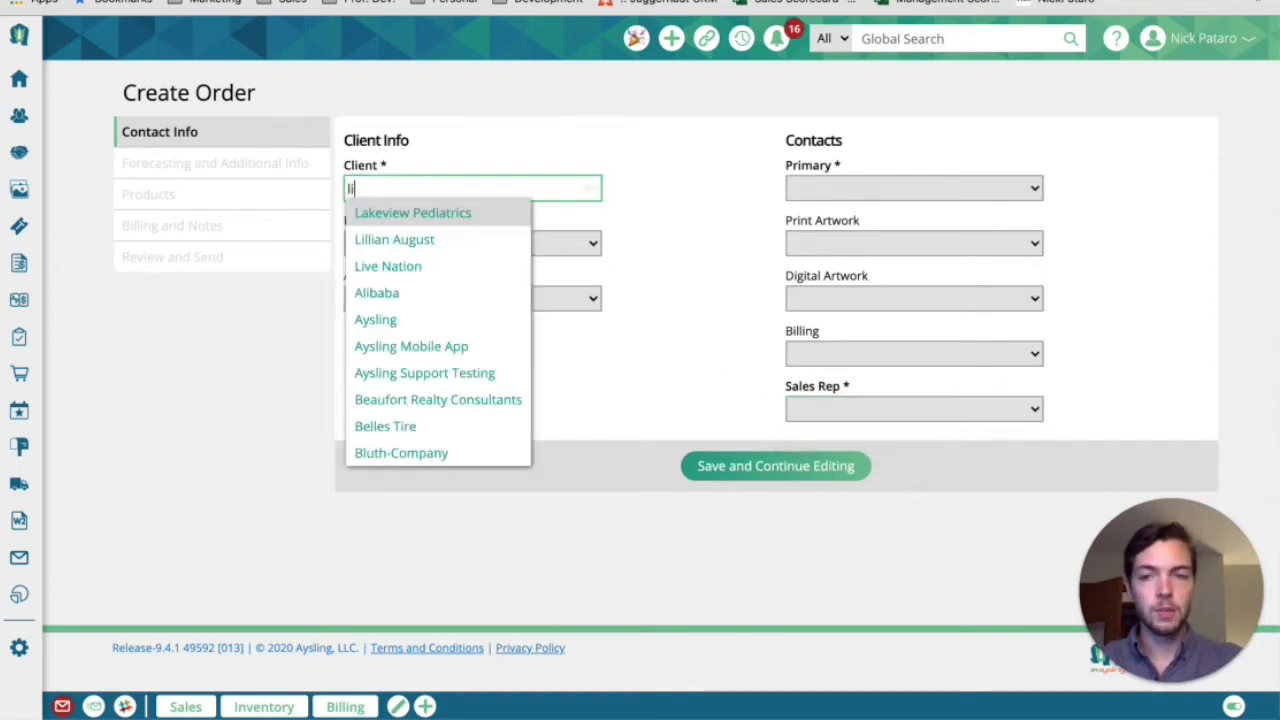
{"action": "type", "text": "llian"}
{"action": "key", "text": "Return"}
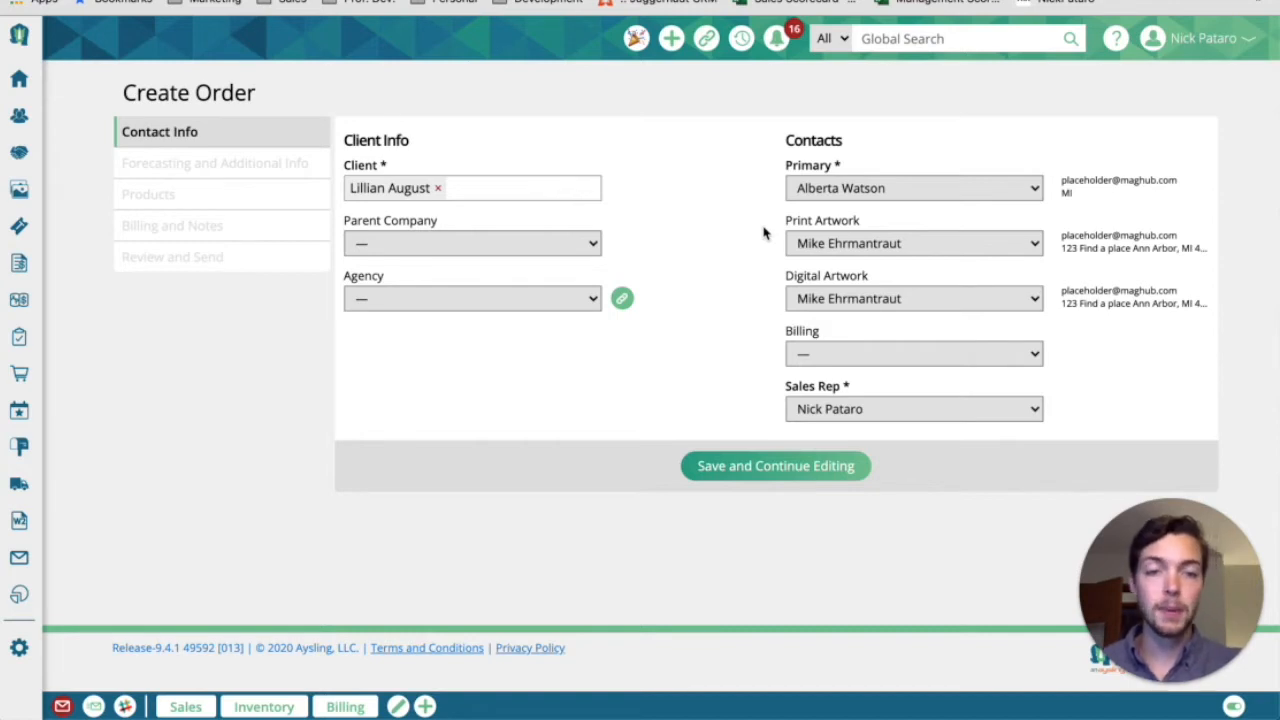
Set the order's agency to Compas Inc
{"action": "double_click", "coordinate": [791, 338]}
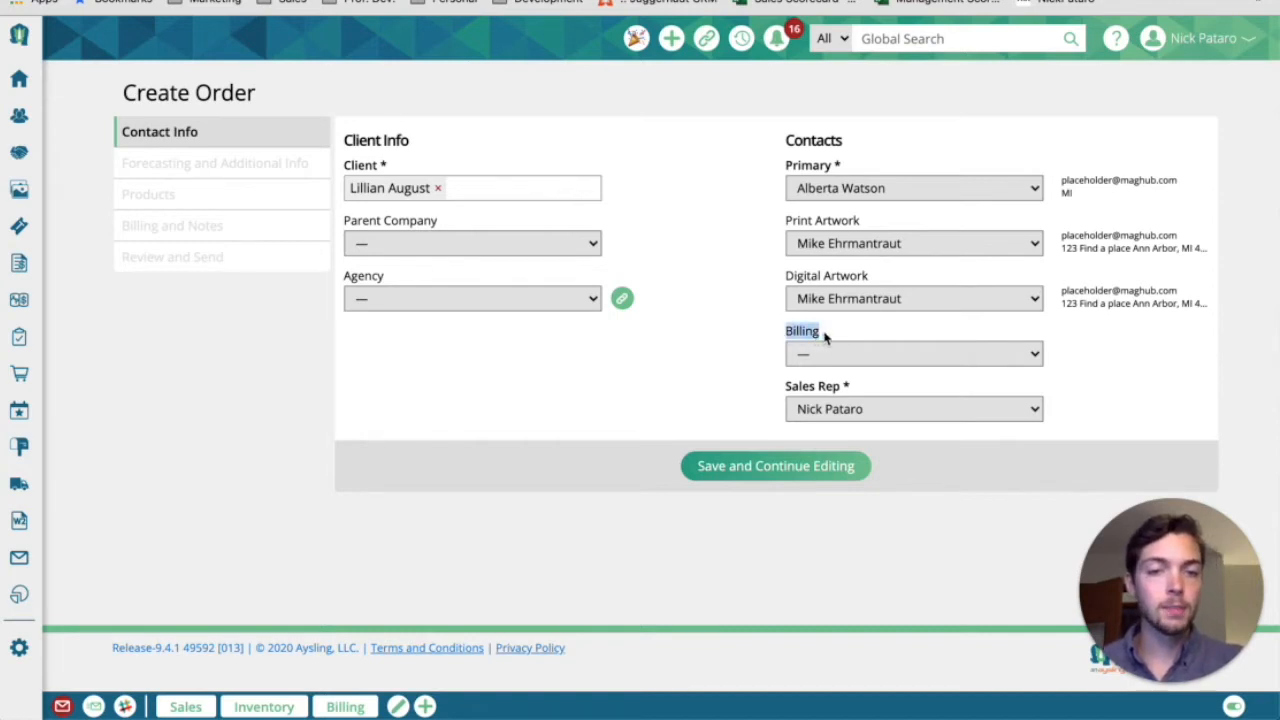
{"action": "left_click", "coordinate": [928, 360]}
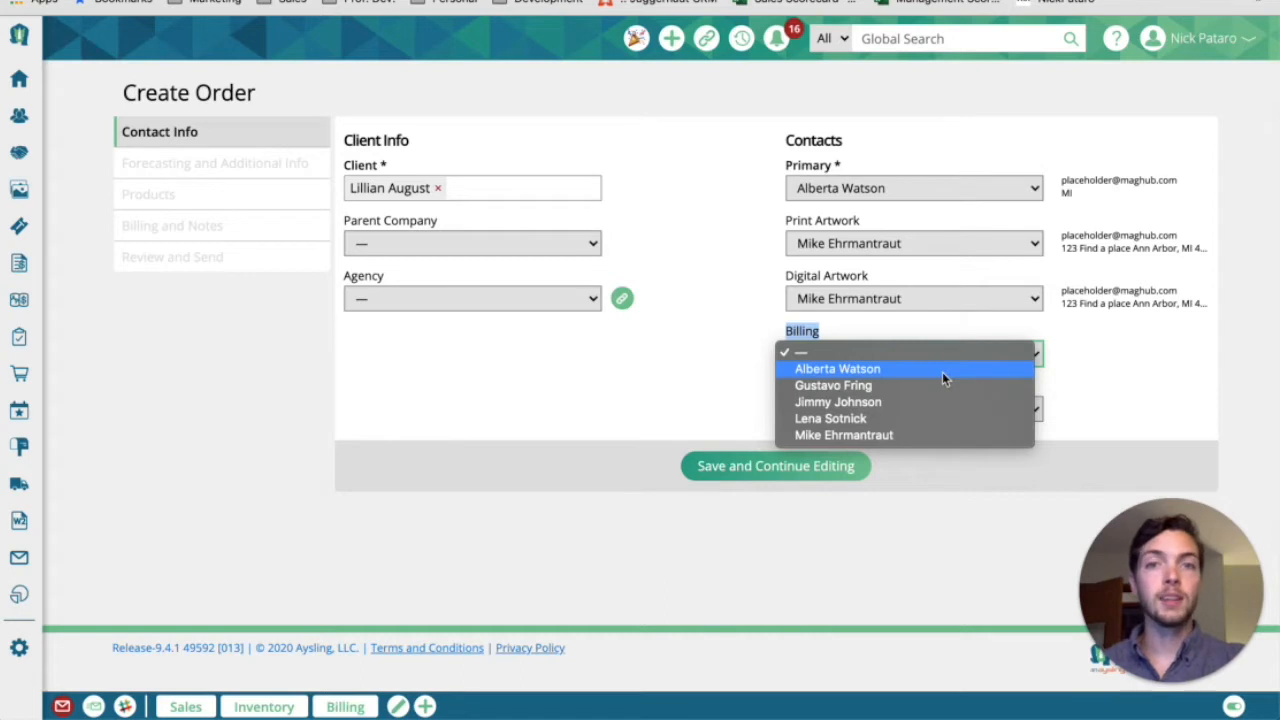
{"action": "left_click", "coordinate": [683, 249]}
{"action": "left_click", "coordinate": [585, 297]}
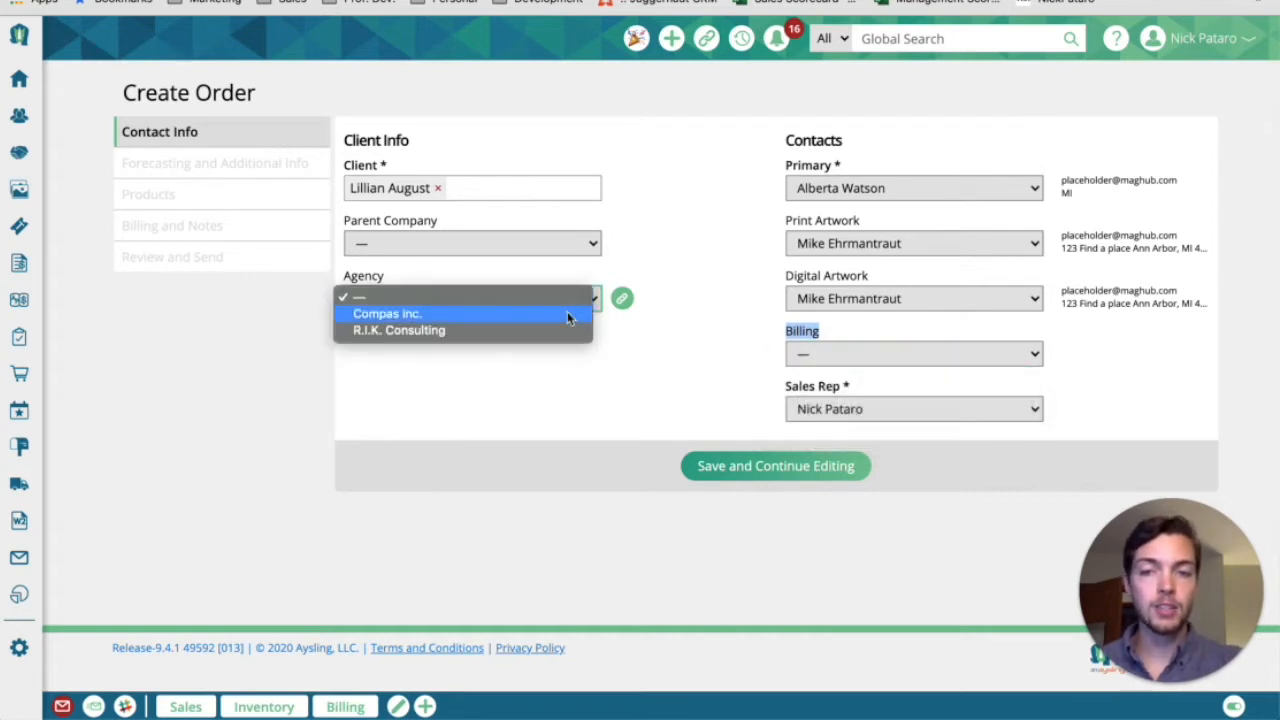
{"action": "left_click", "coordinate": [567, 313]}
Assign the first Compas Inc. contact as the billing contact and save the order through to the Products section
{"action": "left_click", "coordinate": [895, 358]}
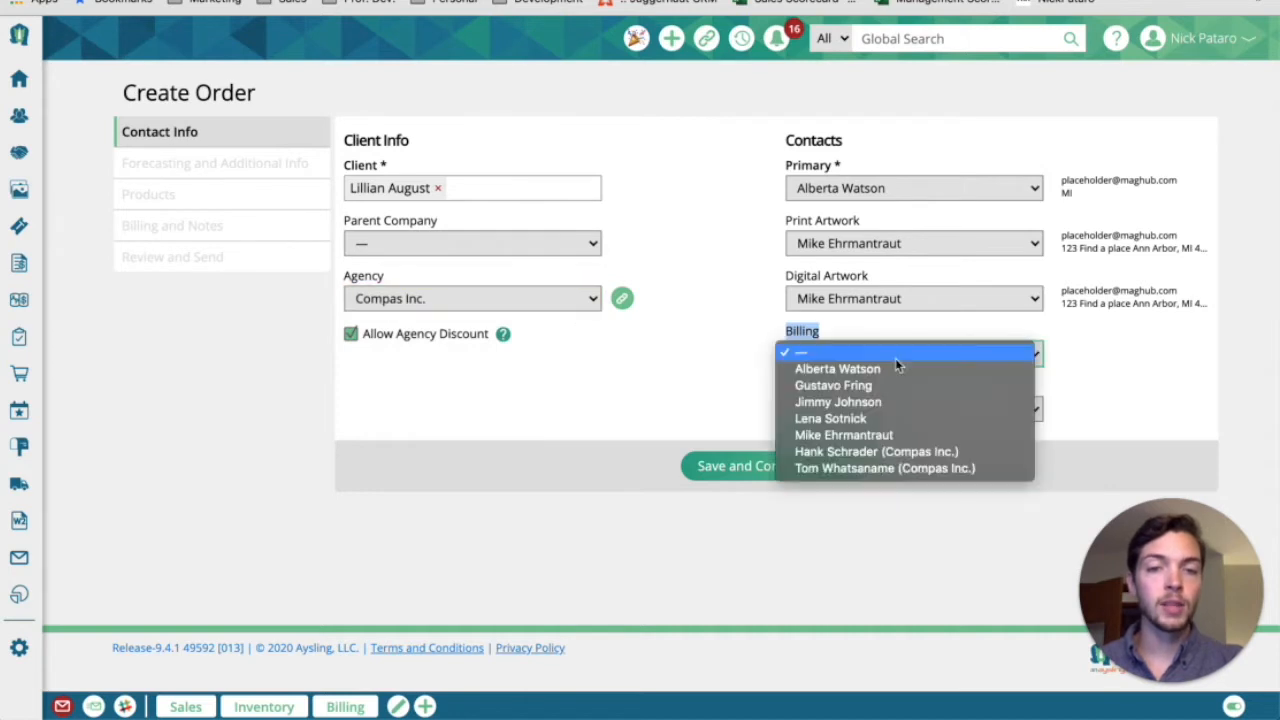
{"action": "left_click", "coordinate": [1007, 451]}
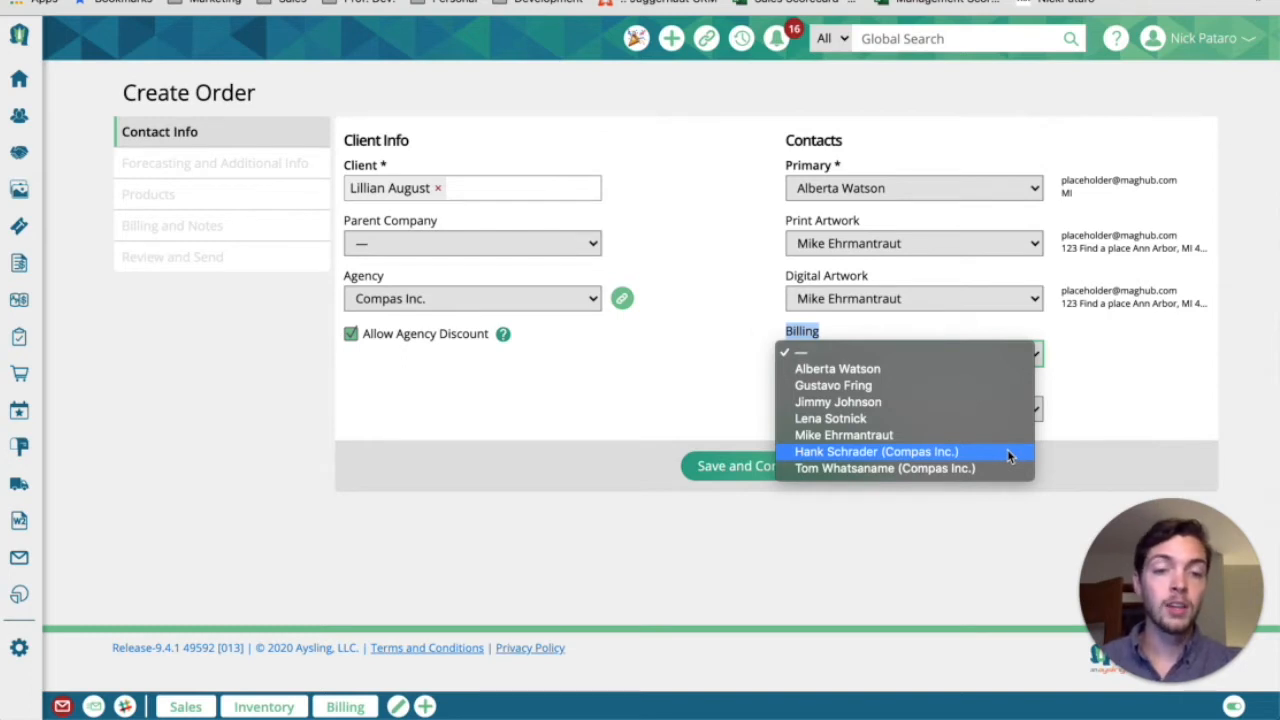
{"action": "left_click", "coordinate": [795, 334]}
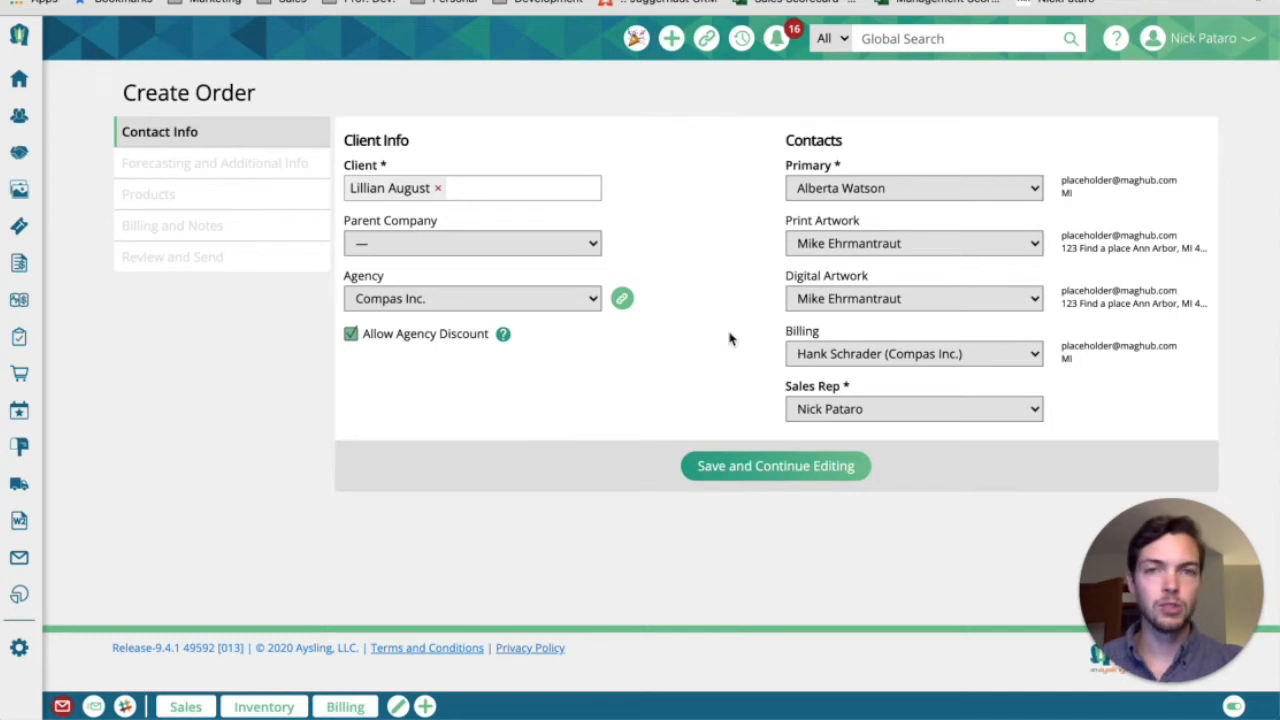
{"action": "left_click", "coordinate": [770, 466]}
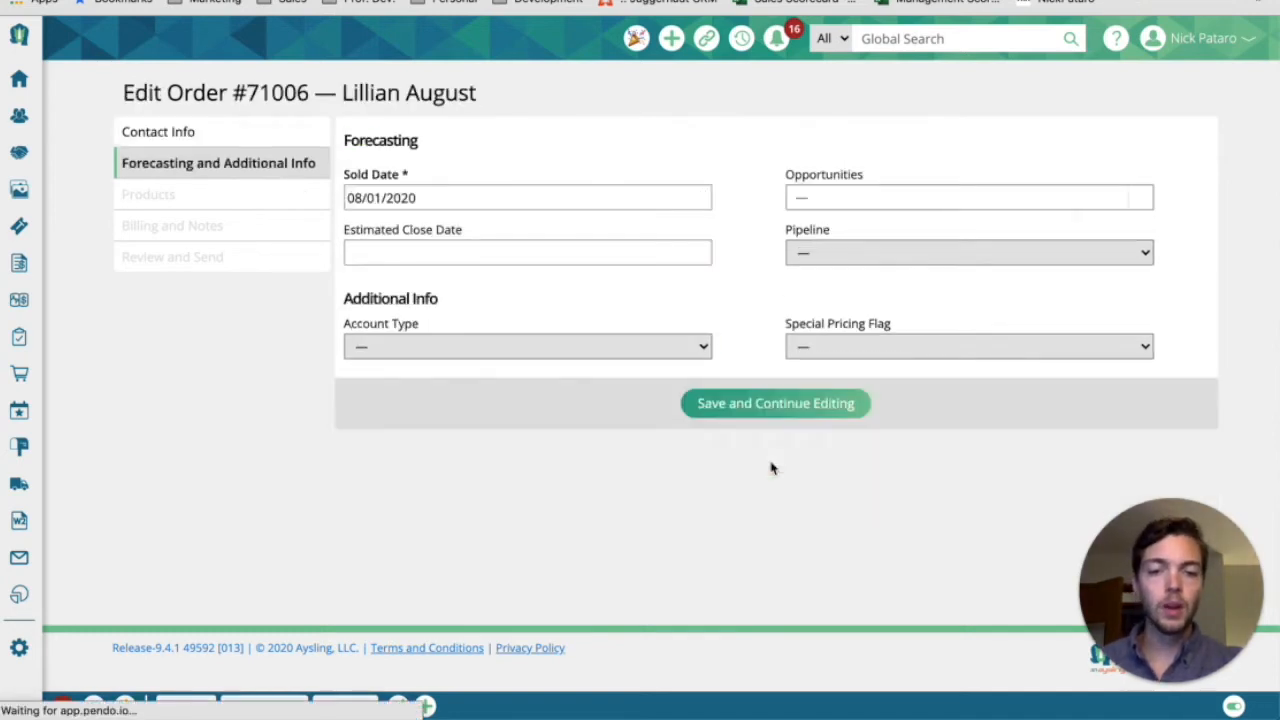
{"action": "left_click", "coordinate": [743, 405]}
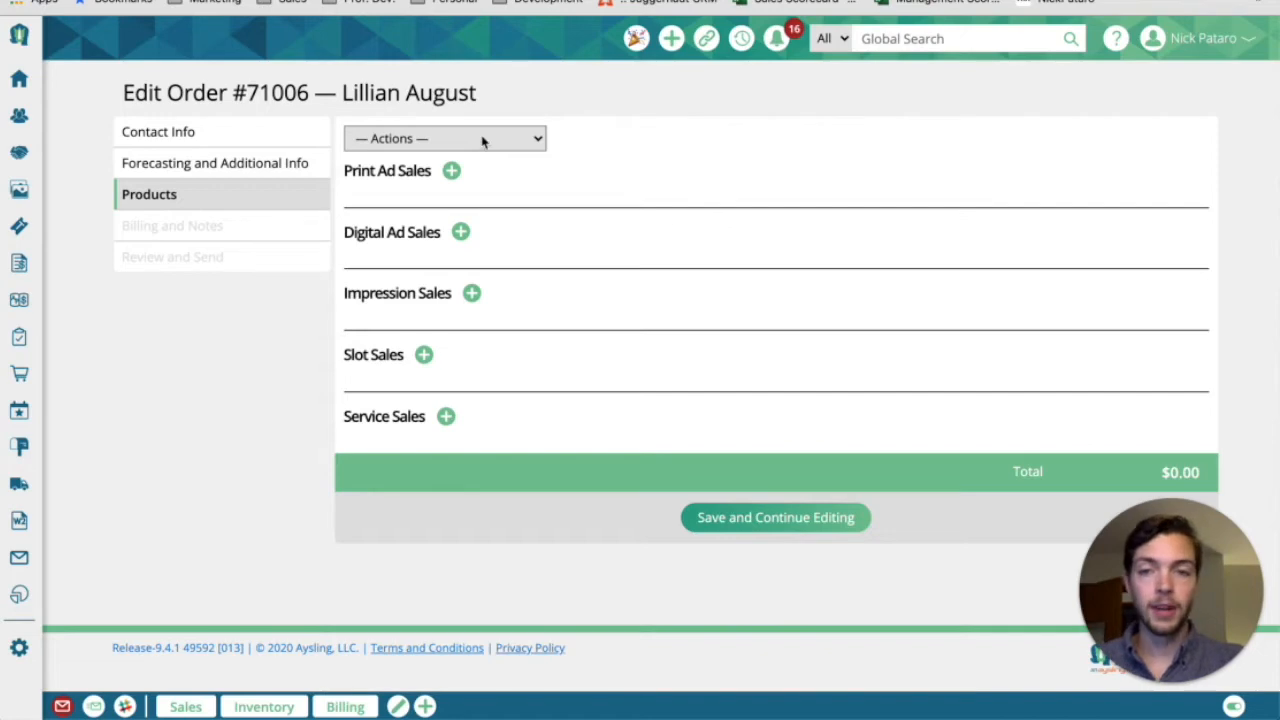
Start a print ad sale for the MagHub Monthly publication using the Print Rate Card
{"action": "left_click", "coordinate": [452, 174]}
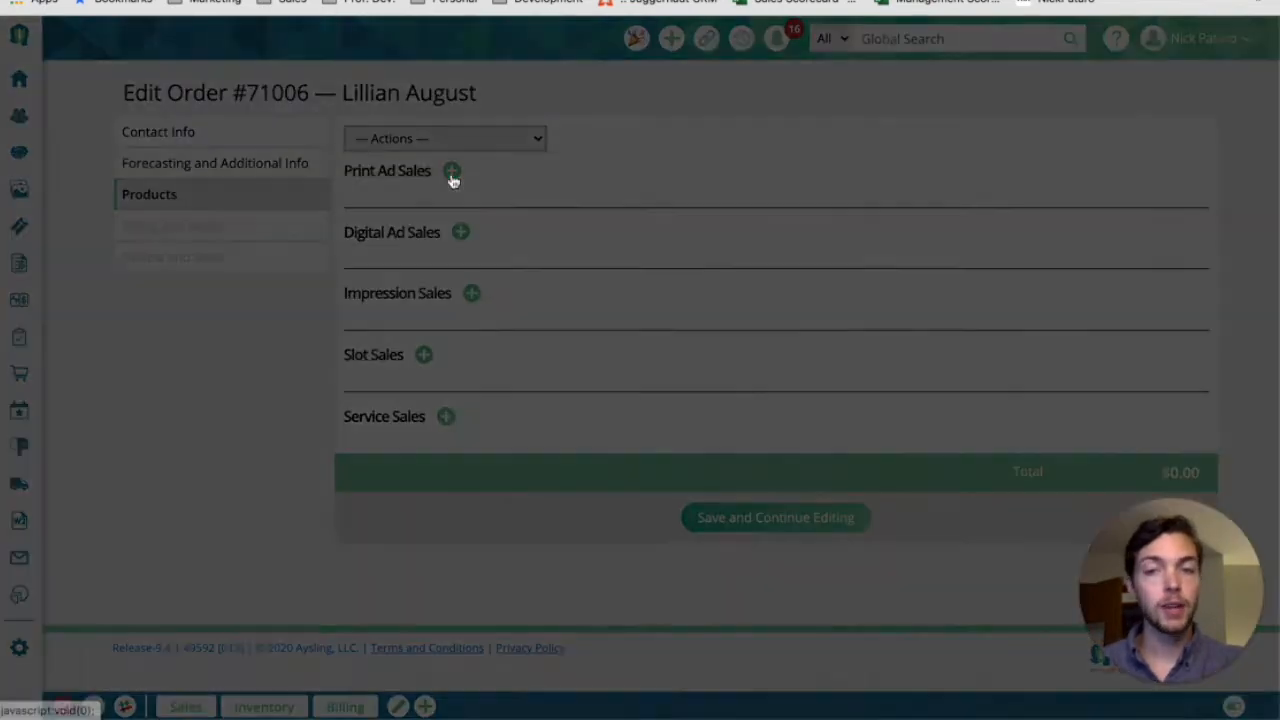
{"action": "left_click", "coordinate": [318, 98]}
{"action": "left_click", "coordinate": [300, 163]}
{"action": "left_click", "coordinate": [544, 98]}
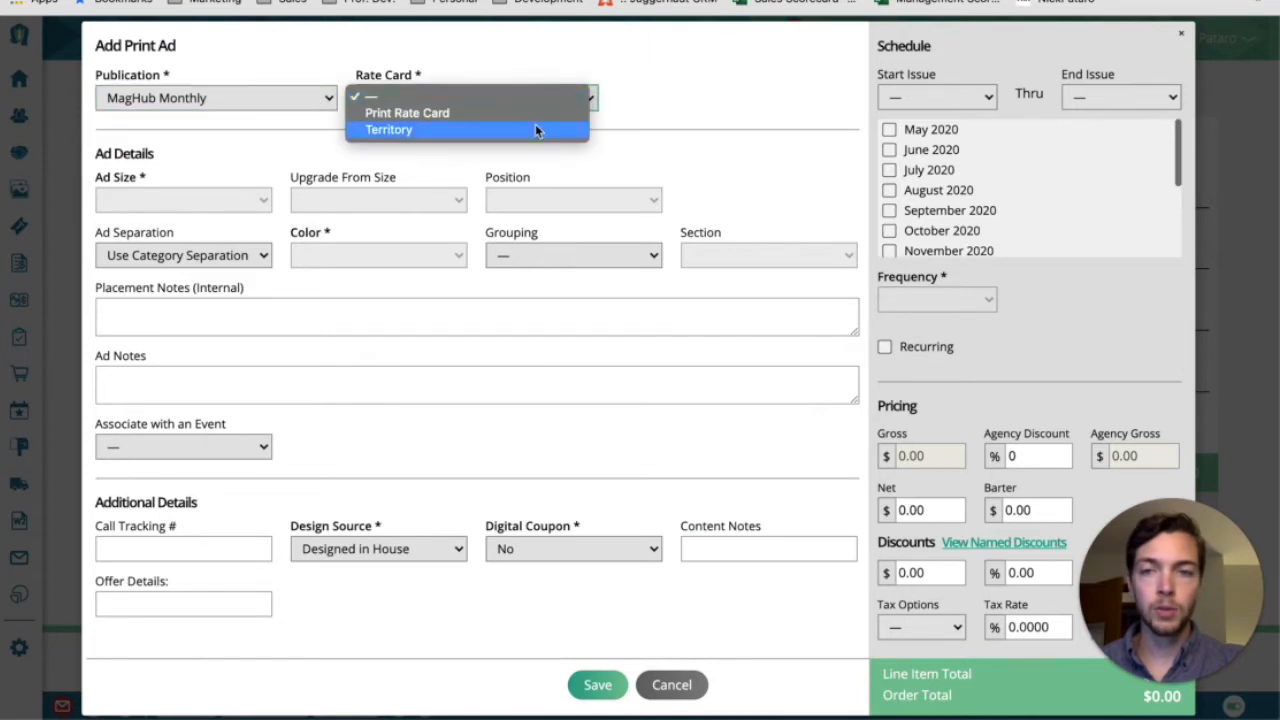
{"action": "left_click", "coordinate": [535, 115]}
Schedule the print ad for the August, September and October 2020 issues at Full Page size and save it
{"action": "left_click", "coordinate": [890, 191]}
{"action": "left_click", "coordinate": [890, 211]}
{"action": "left_click", "coordinate": [890, 231]}
{"action": "left_click", "coordinate": [183, 200]}
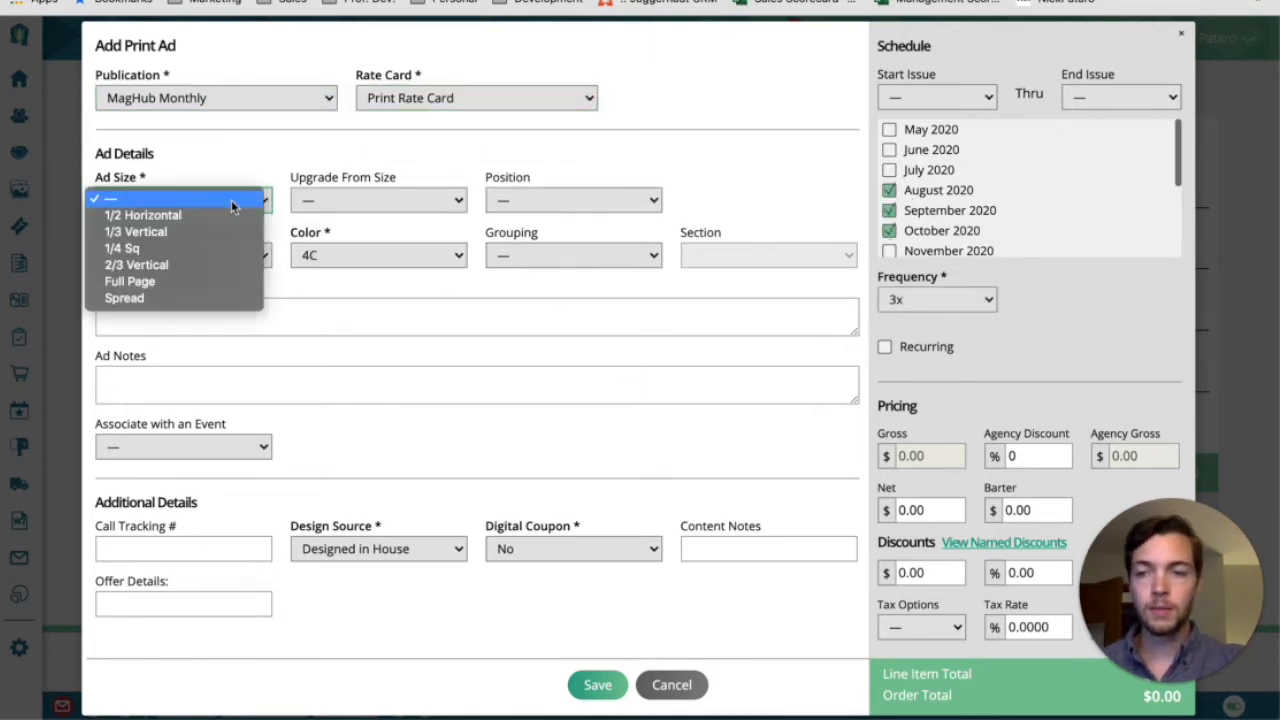
{"action": "left_click", "coordinate": [184, 280]}
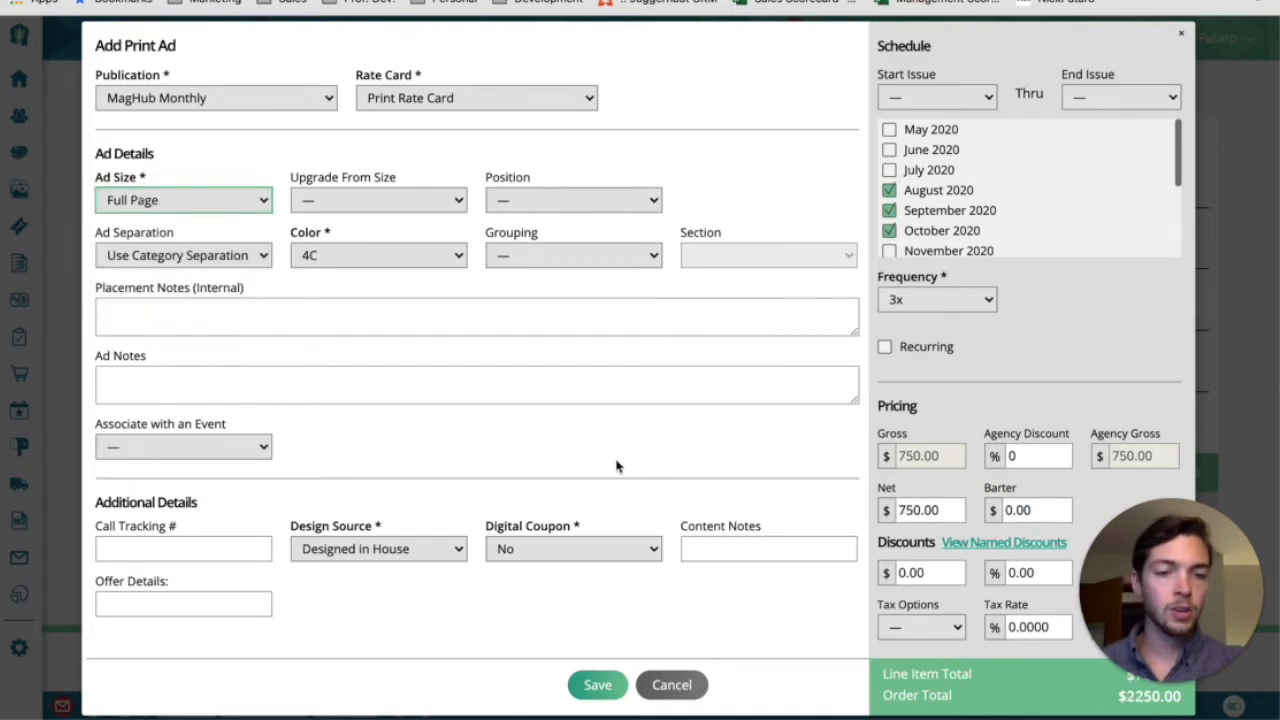
{"action": "left_click", "coordinate": [599, 686]}
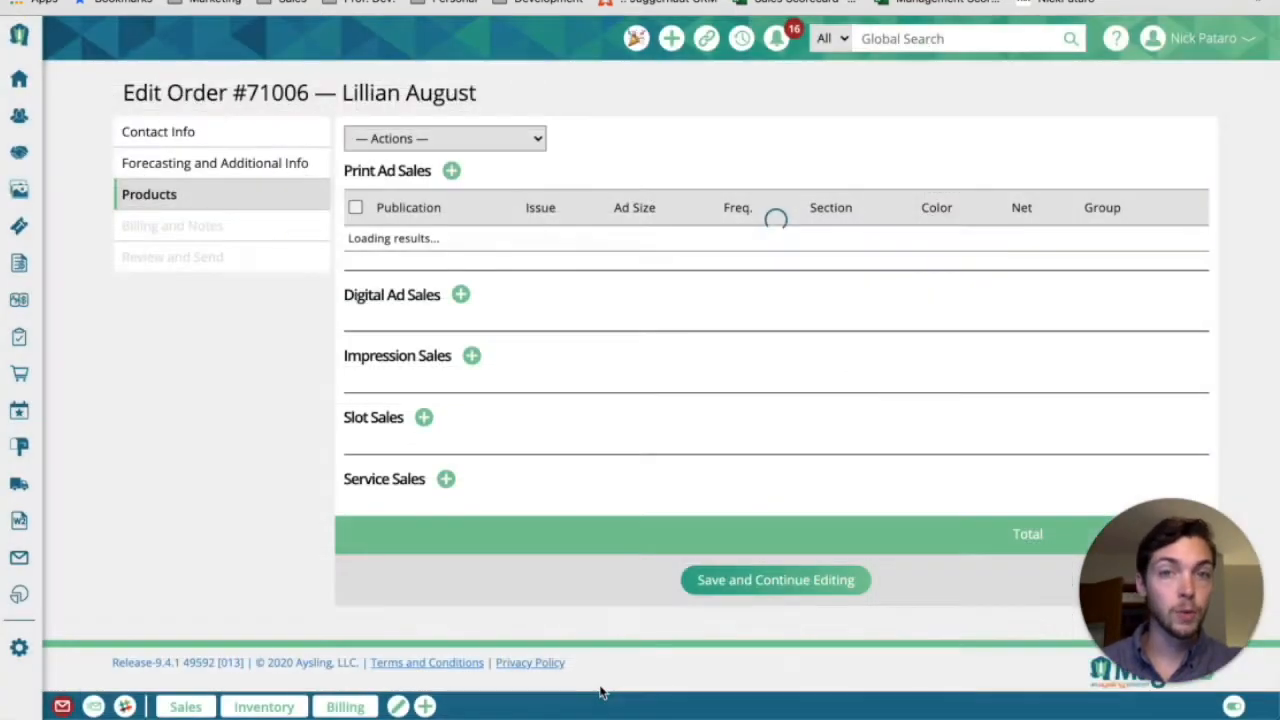
Start a Newsletter slot sale for MagHub Express Daily with the Bottom Banner Newsletter Sponsor product
{"action": "scroll", "coordinate": [519, 450], "scroll_direction": "down", "scroll_amount": 1}
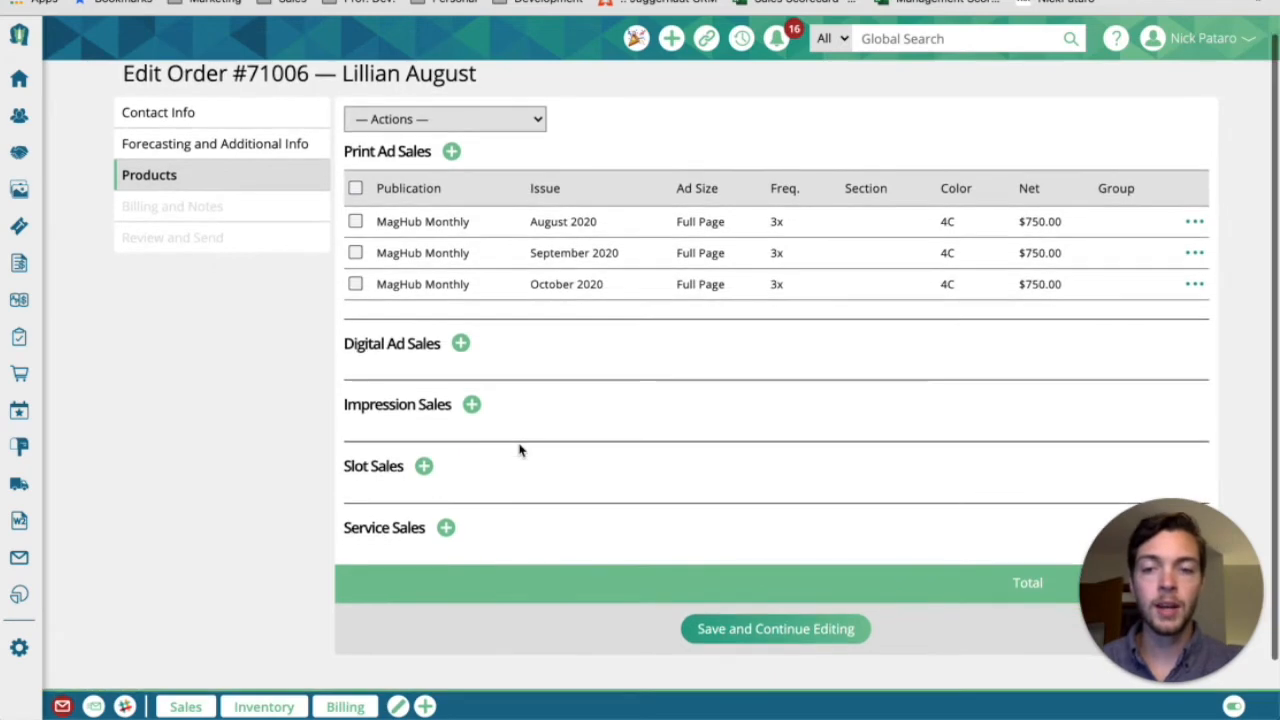
{"action": "left_click", "coordinate": [424, 467]}
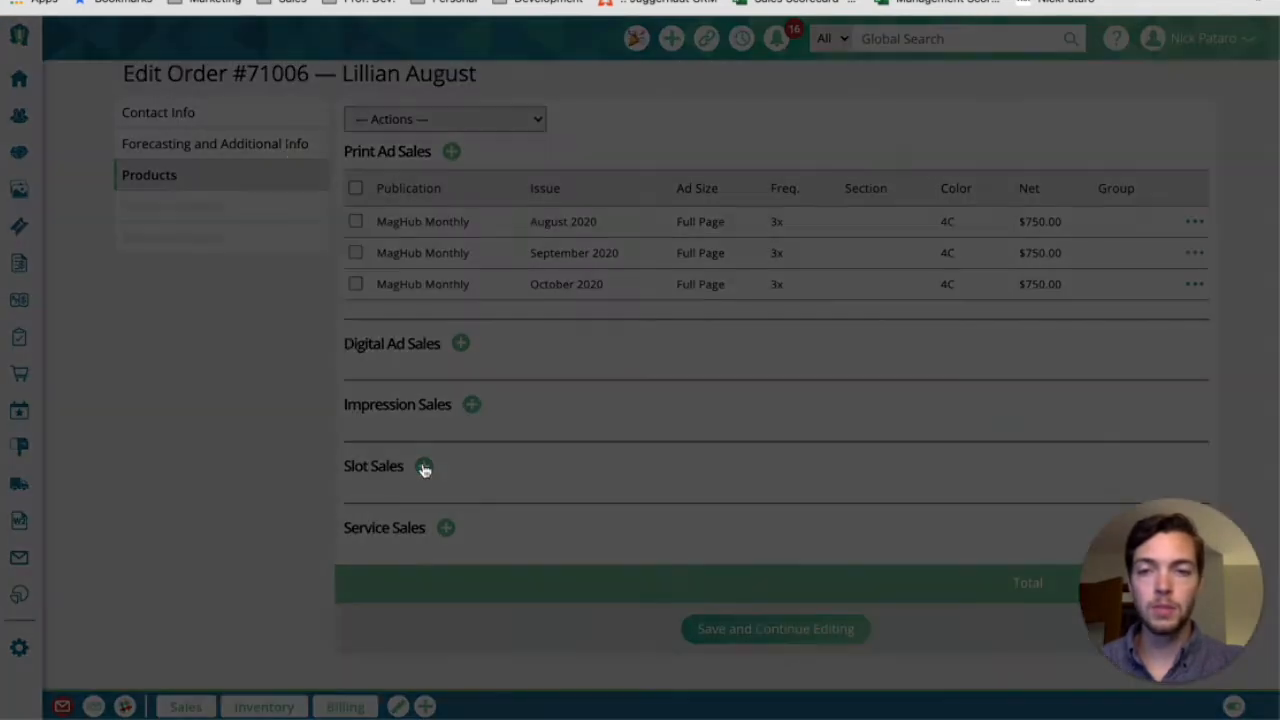
{"action": "left_click", "coordinate": [224, 152]}
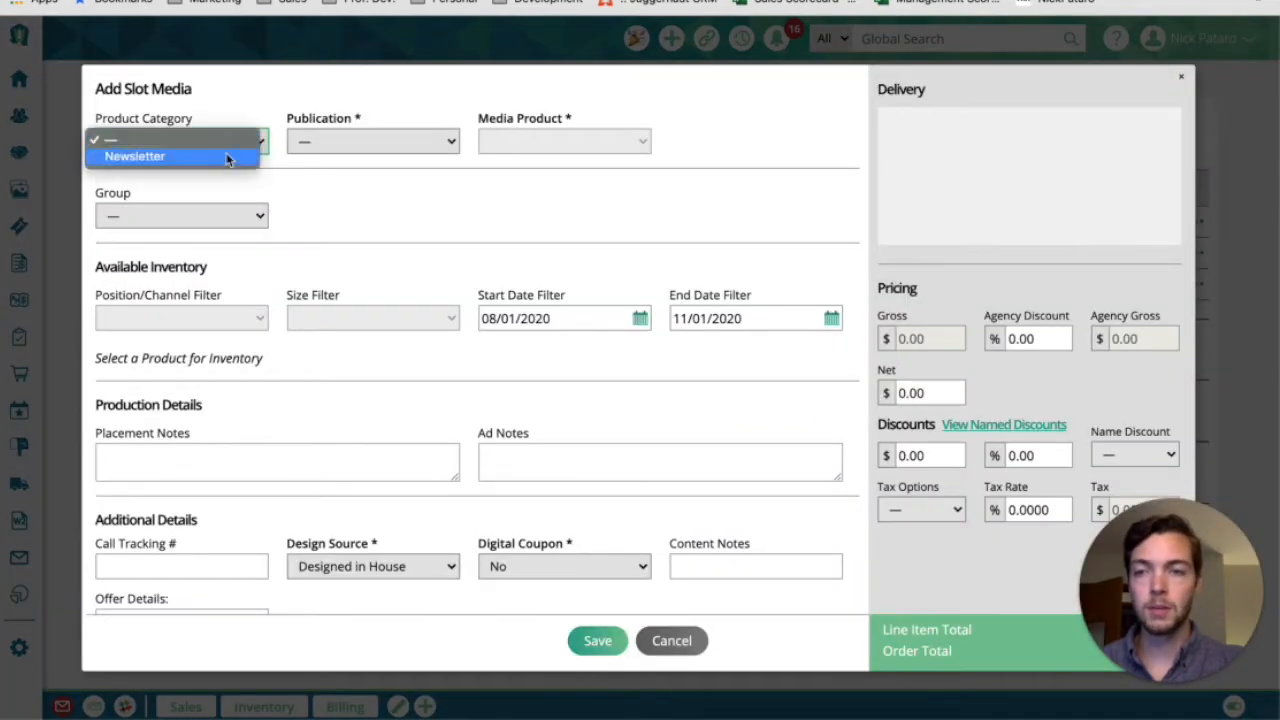
{"action": "left_click", "coordinate": [446, 141]}
{"action": "left_click", "coordinate": [362, 157]}
{"action": "left_click", "coordinate": [590, 141]}
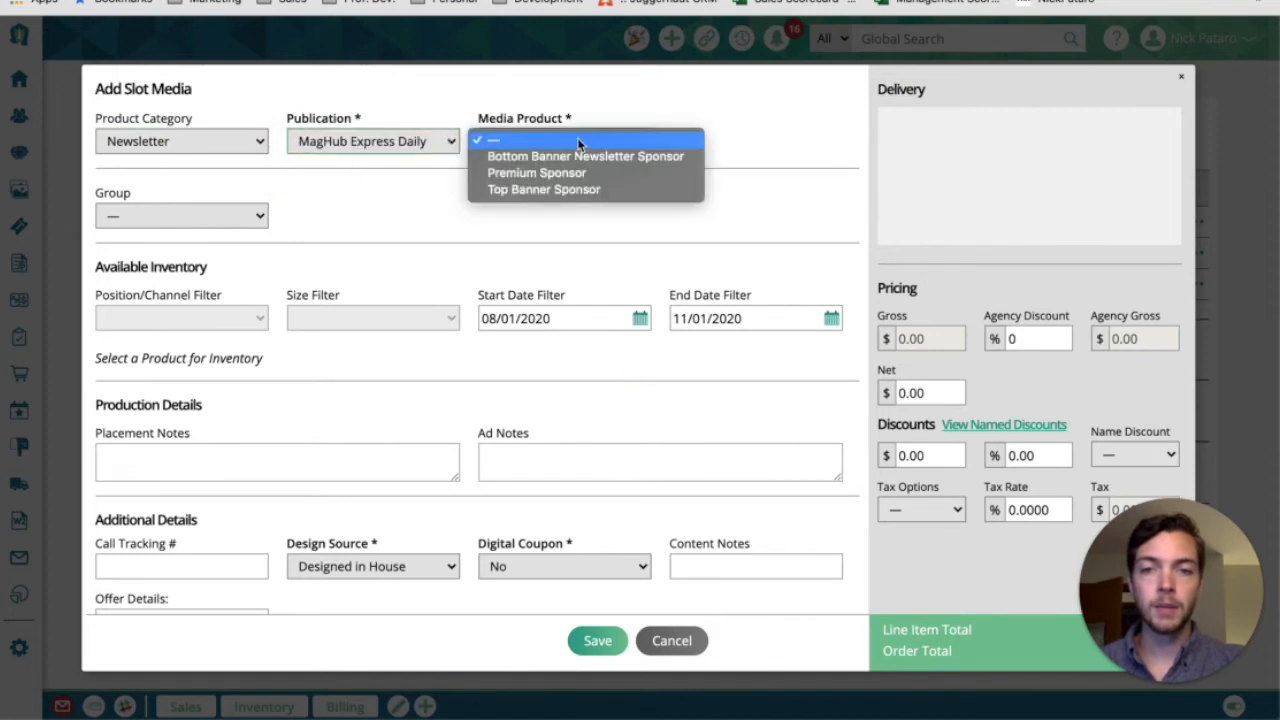
{"action": "left_click", "coordinate": [634, 153]}
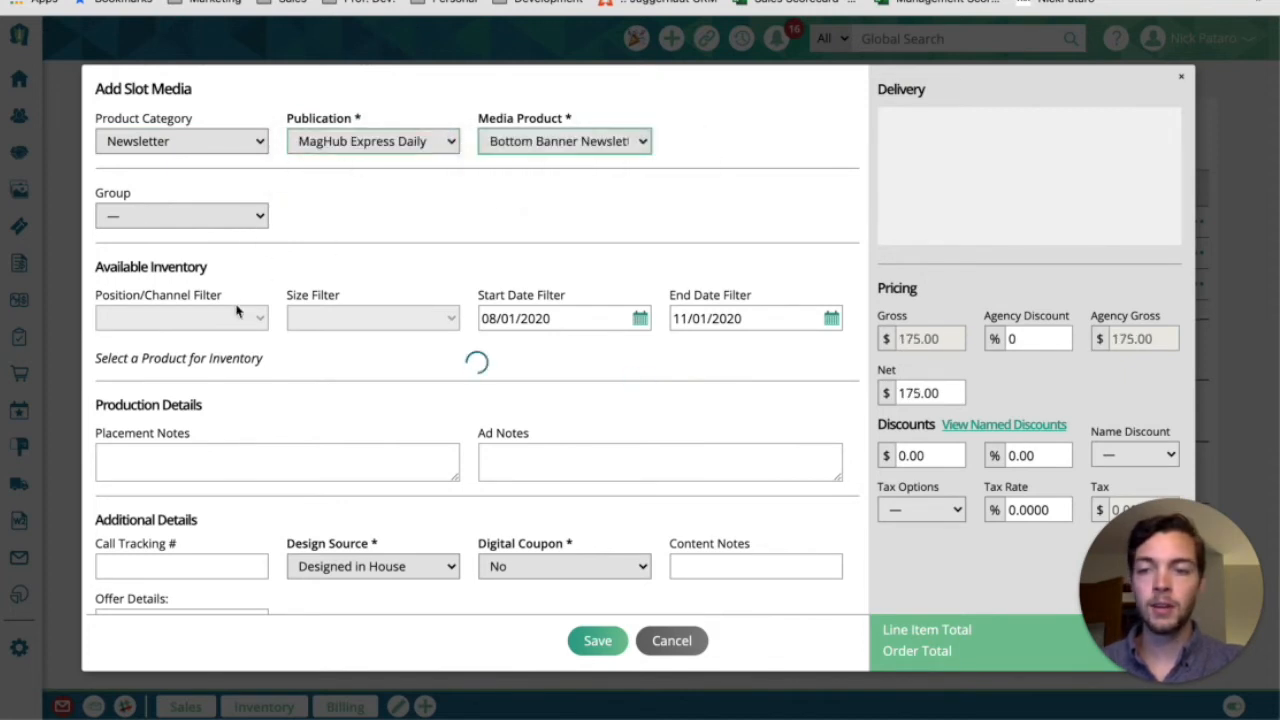
Book the newsletter slots for August 4, 5, 8, 9, 13 and 14, 2020, and save the slot sale
{"action": "scroll", "coordinate": [347, 371], "scroll_direction": "down", "scroll_amount": 2}
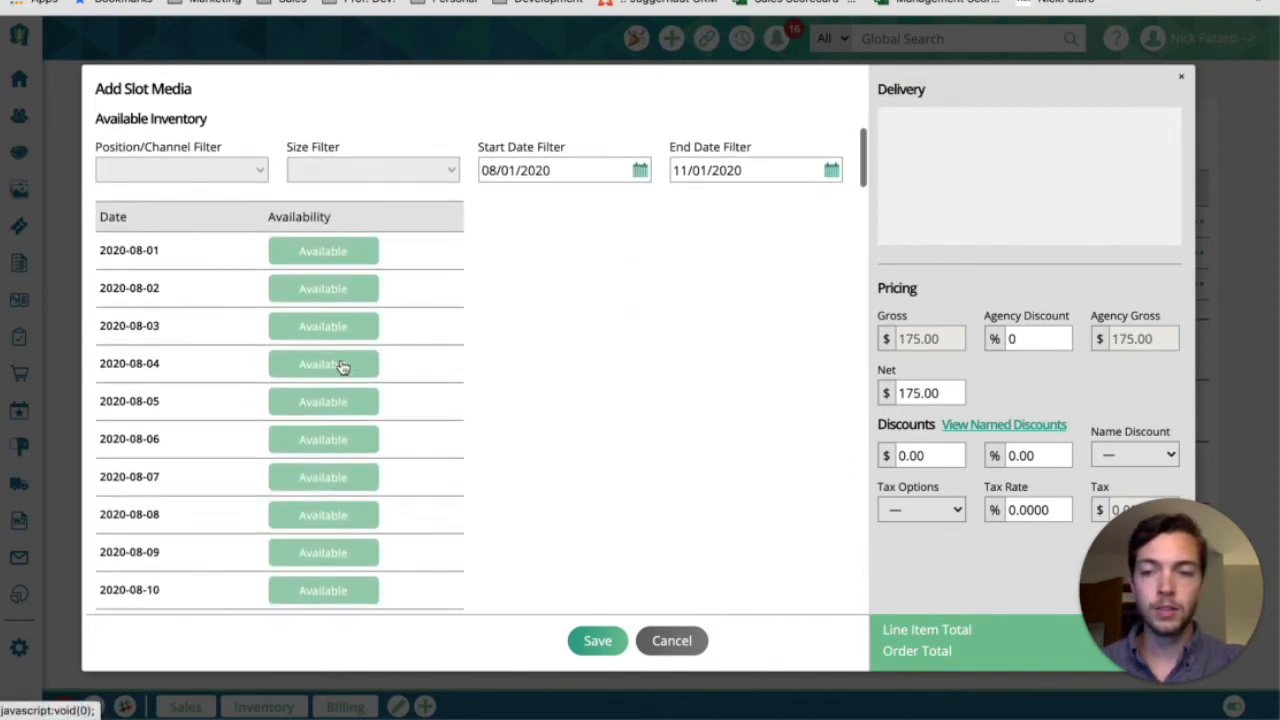
{"action": "left_click", "coordinate": [323, 358]}
{"action": "left_click", "coordinate": [322, 395]}
{"action": "left_click", "coordinate": [322, 507]}
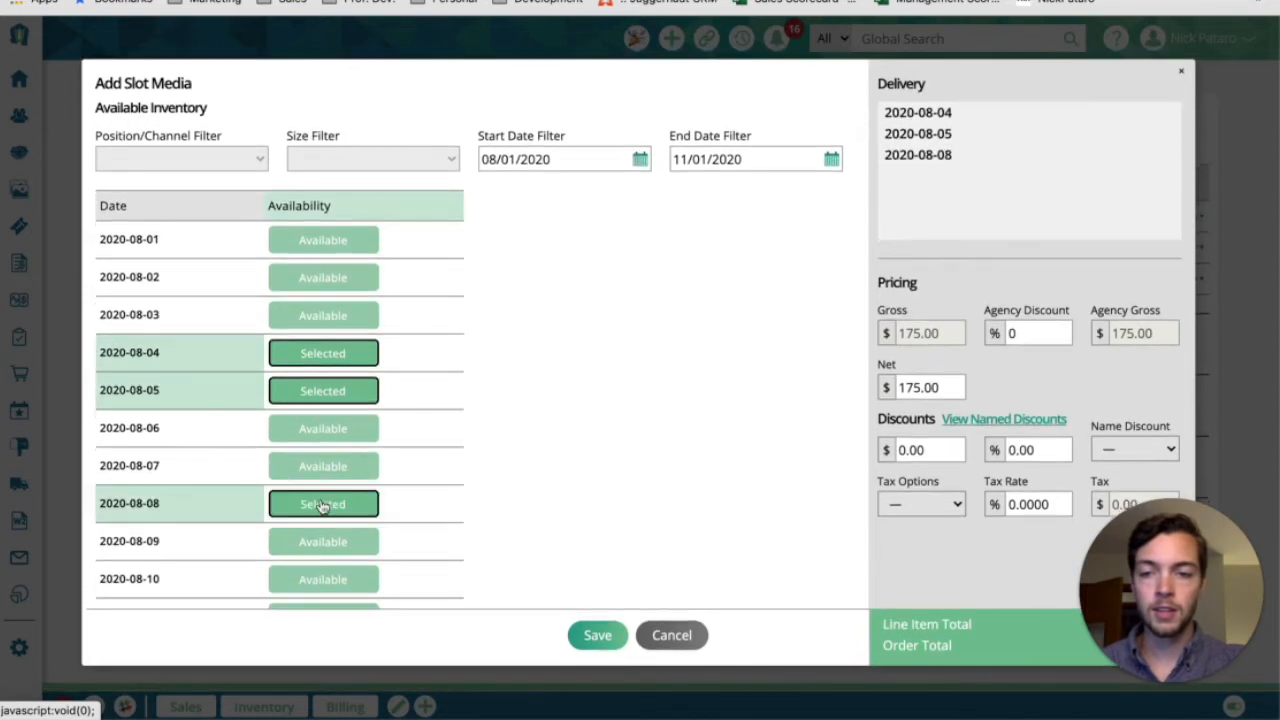
{"action": "left_click", "coordinate": [322, 545]}
{"action": "scroll", "coordinate": [323, 543], "scroll_direction": "down", "scroll_amount": 4}
{"action": "left_click", "coordinate": [333, 468]}
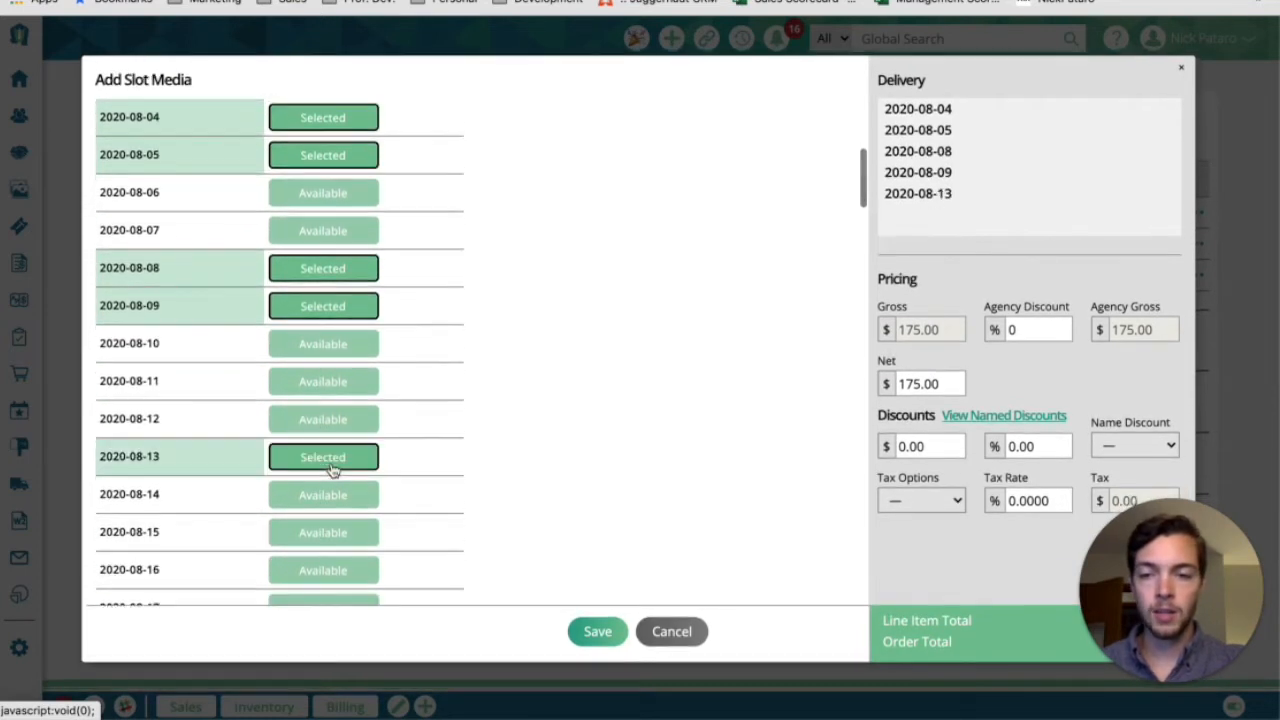
{"action": "left_click", "coordinate": [345, 503]}
{"action": "left_click", "coordinate": [587, 639]}
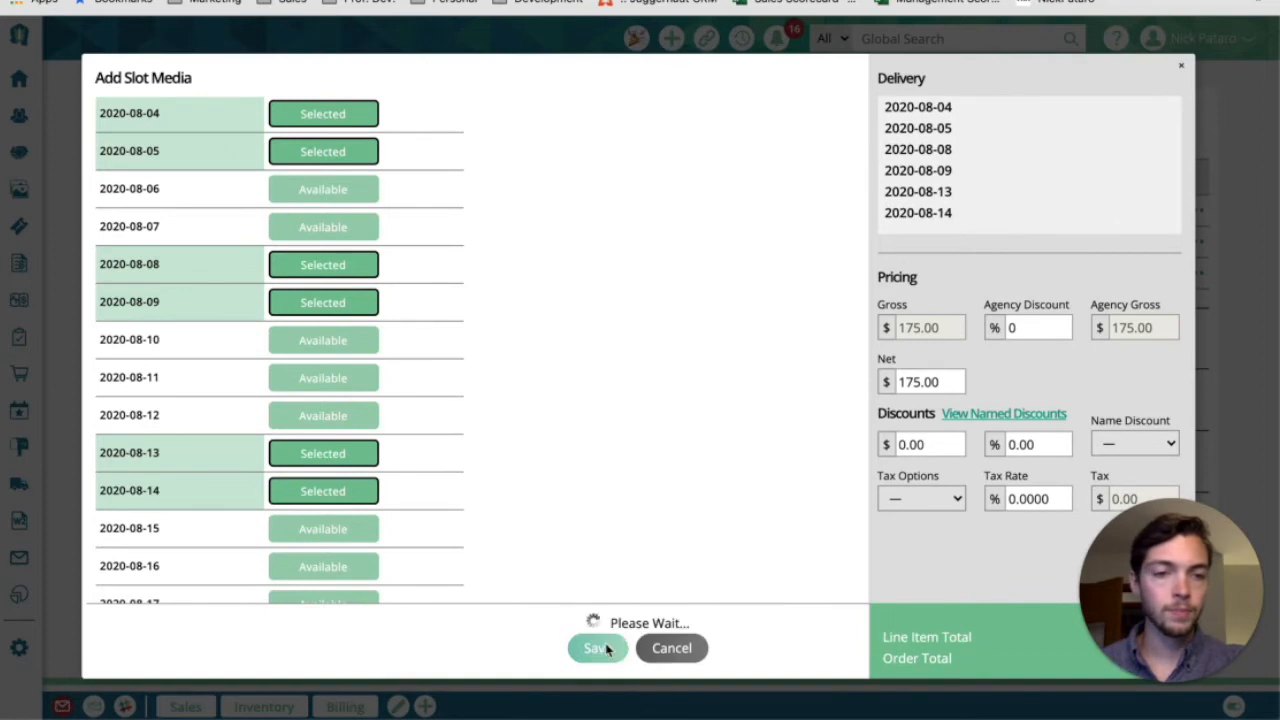
Save the order's products and continue to the Billing and Notes section
{"action": "scroll", "coordinate": [660, 362], "scroll_direction": "down", "scroll_amount": 1}
{"action": "scroll", "coordinate": [660, 362], "scroll_direction": "down", "scroll_amount": 1}
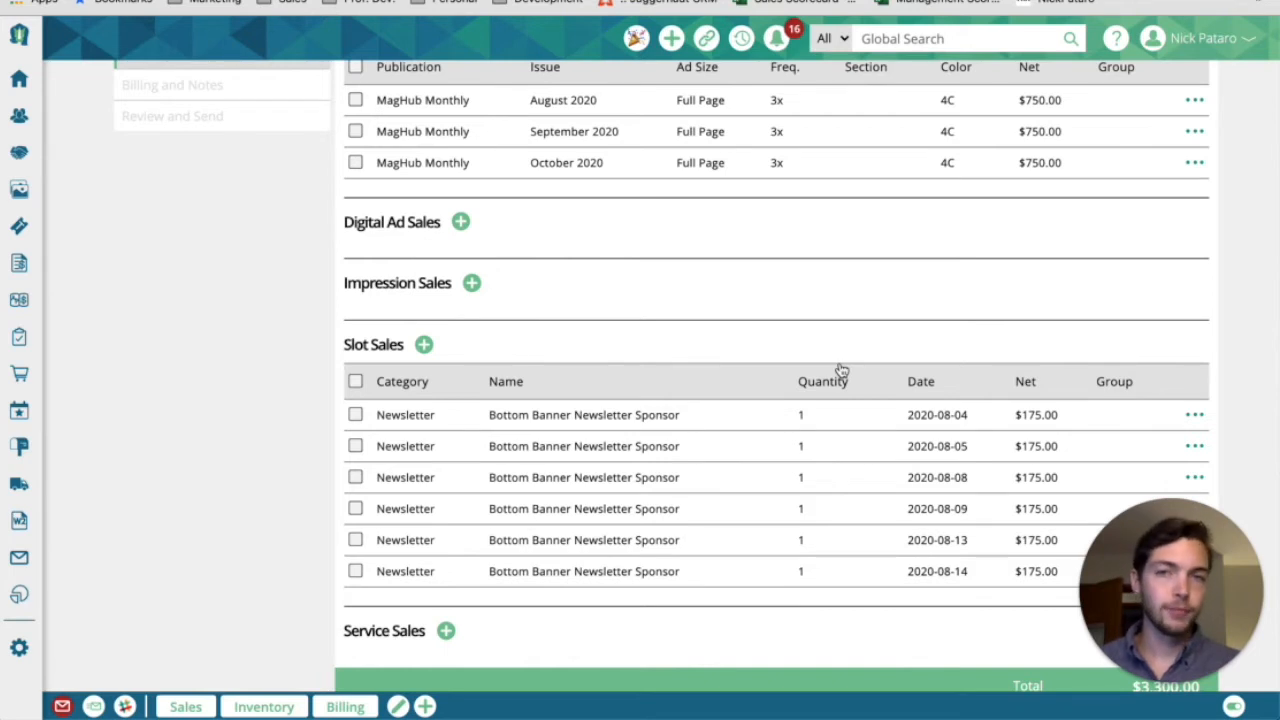
{"action": "scroll", "coordinate": [840, 370], "scroll_direction": "down", "scroll_amount": 4}
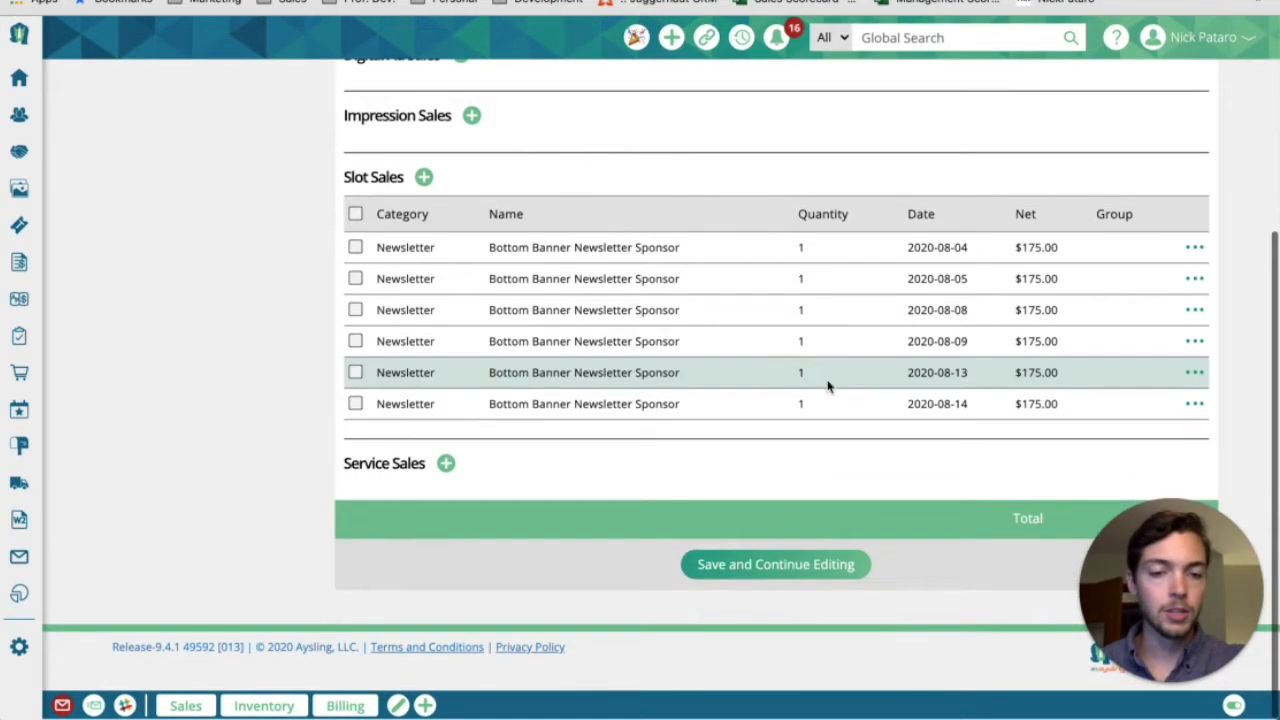
{"action": "left_click", "coordinate": [794, 580]}
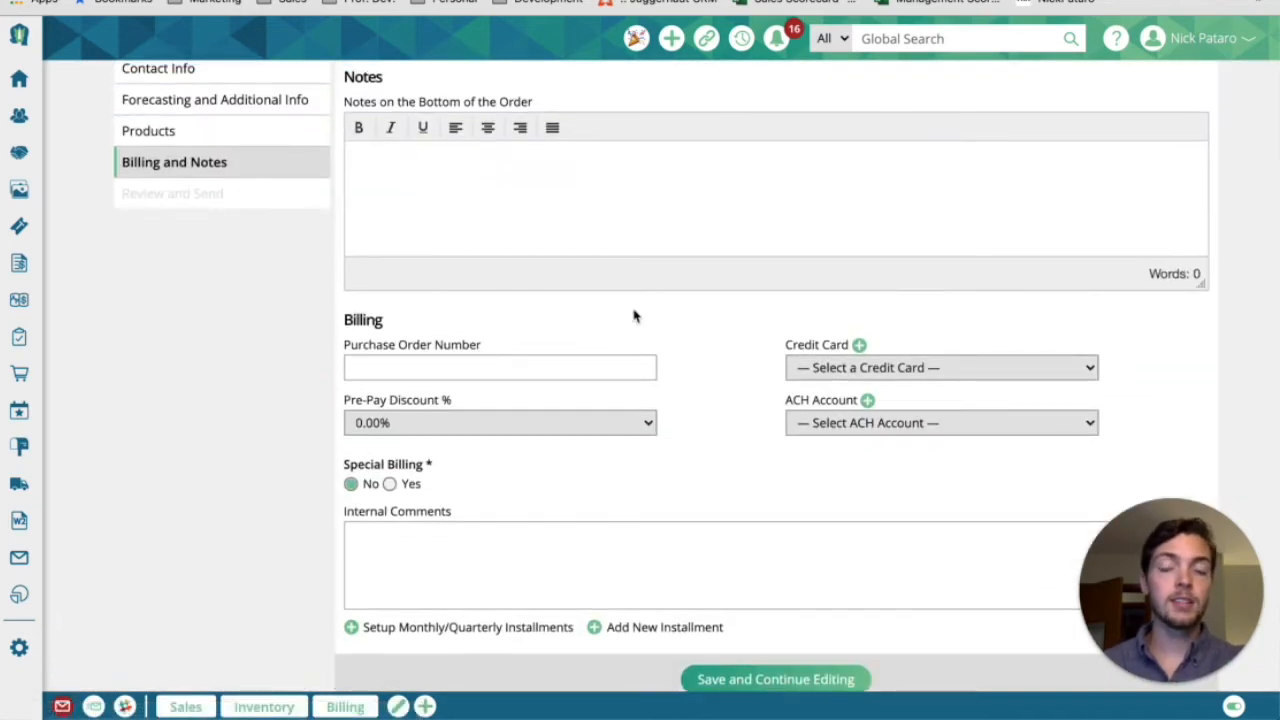
Set the order's pre-pay discount to 2.5%
{"action": "scroll", "coordinate": [633, 316], "scroll_direction": "up", "scroll_amount": 2}
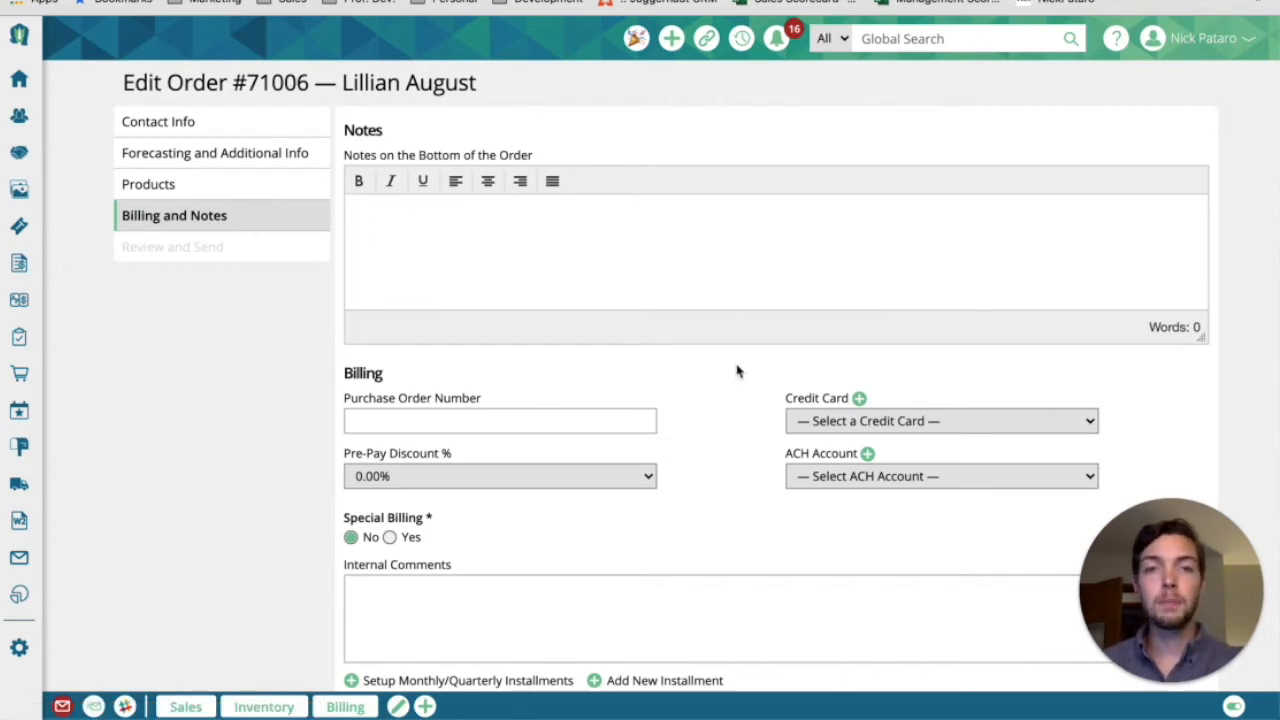
{"action": "scroll", "coordinate": [737, 371], "scroll_direction": "down", "scroll_amount": 1}
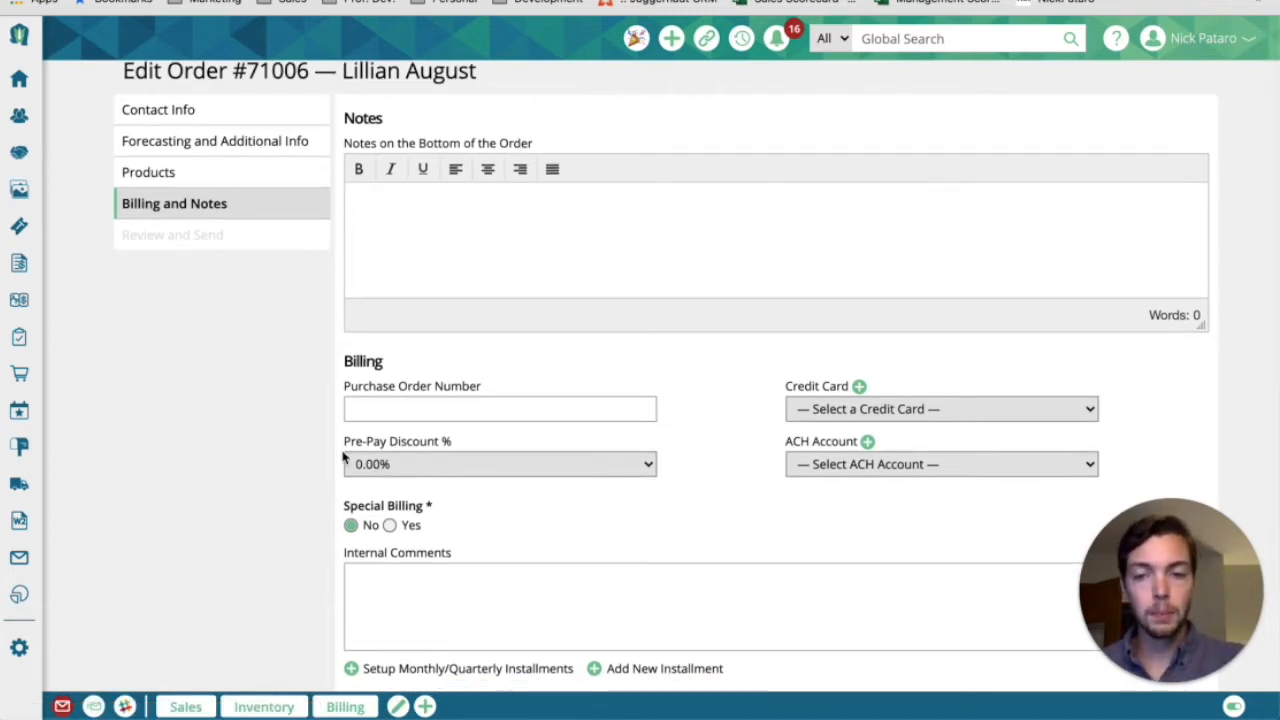
{"action": "left_click_drag", "start_coordinate": [345, 443], "coordinate": [457, 451]}
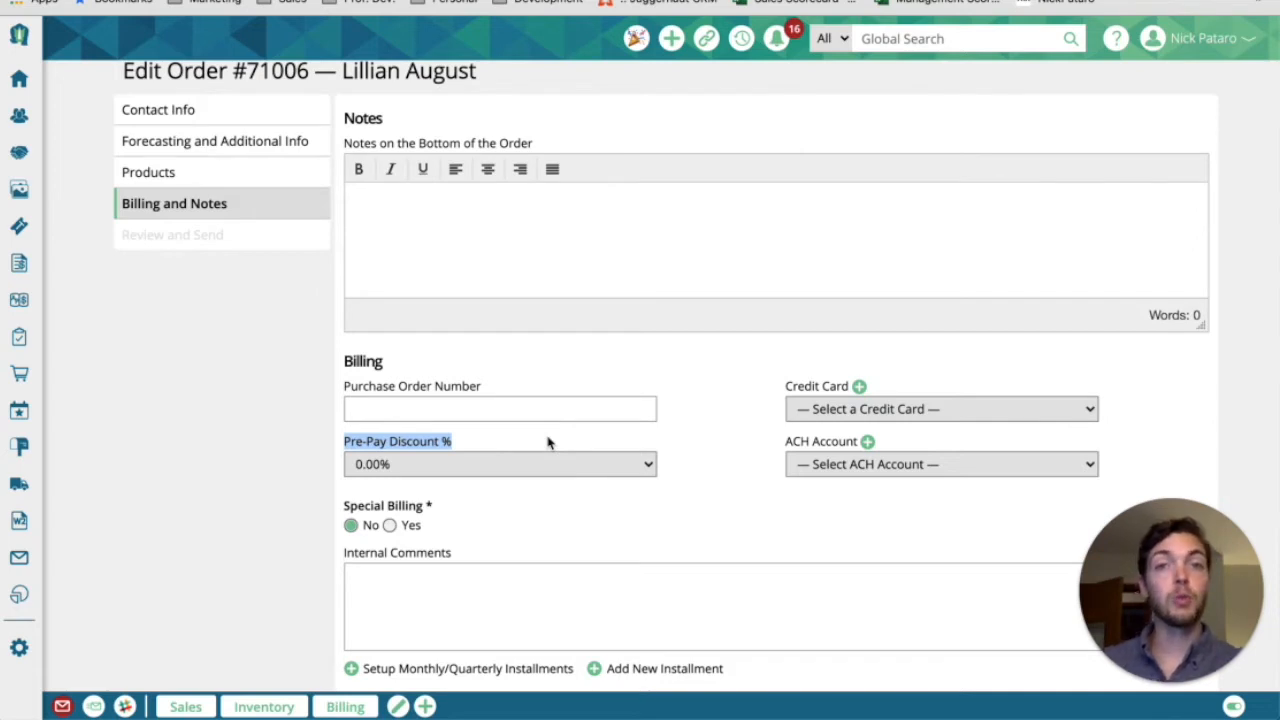
{"action": "left_click", "coordinate": [590, 466]}
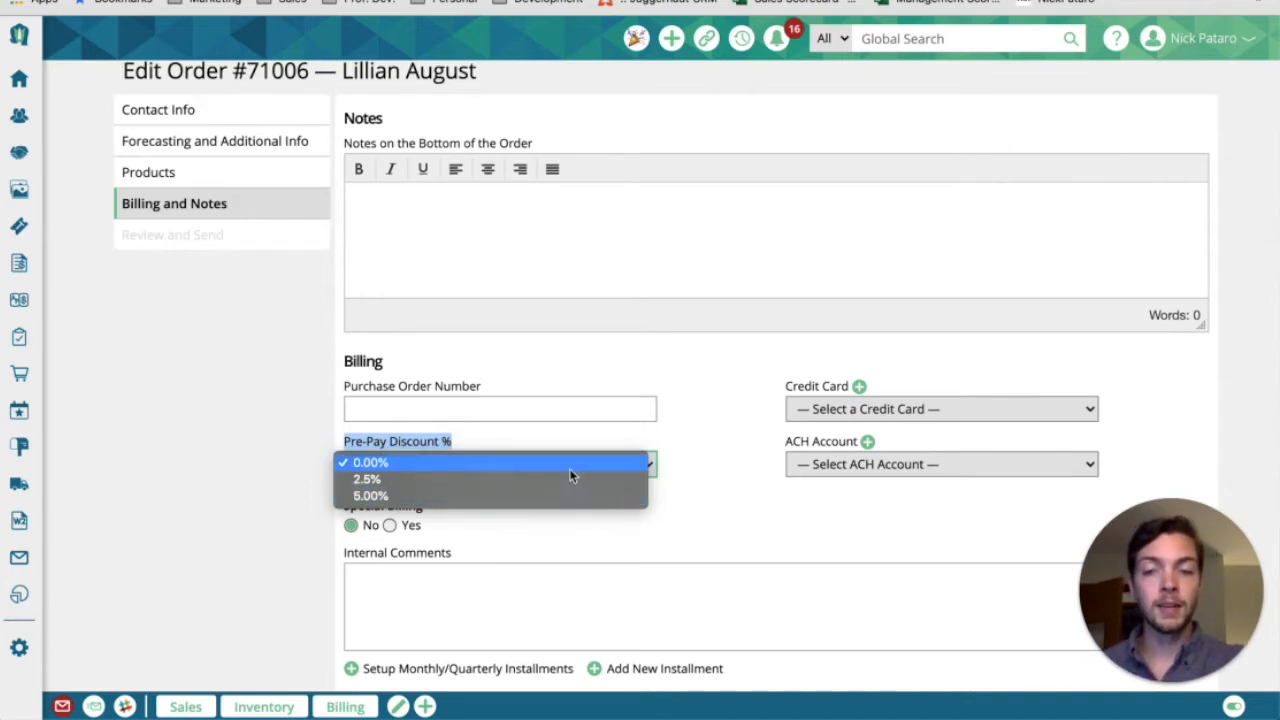
{"action": "left_click", "coordinate": [566, 482]}
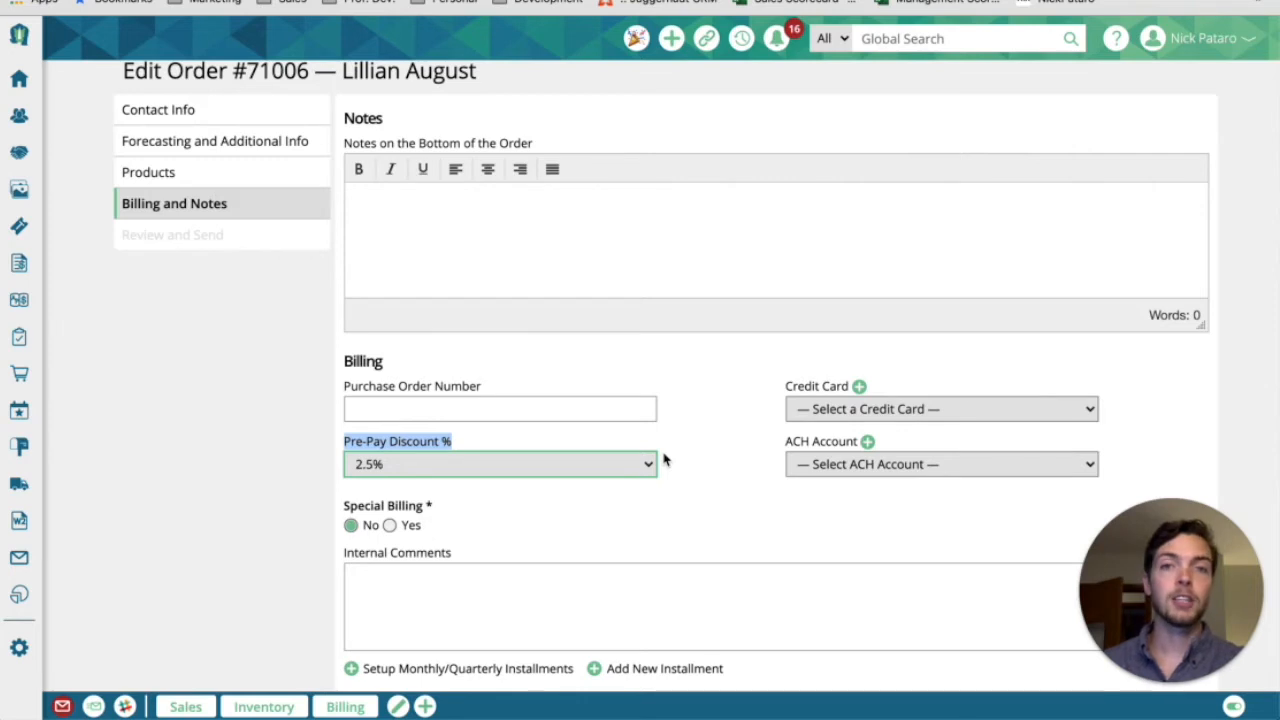
{"action": "left_click", "coordinate": [378, 446]}
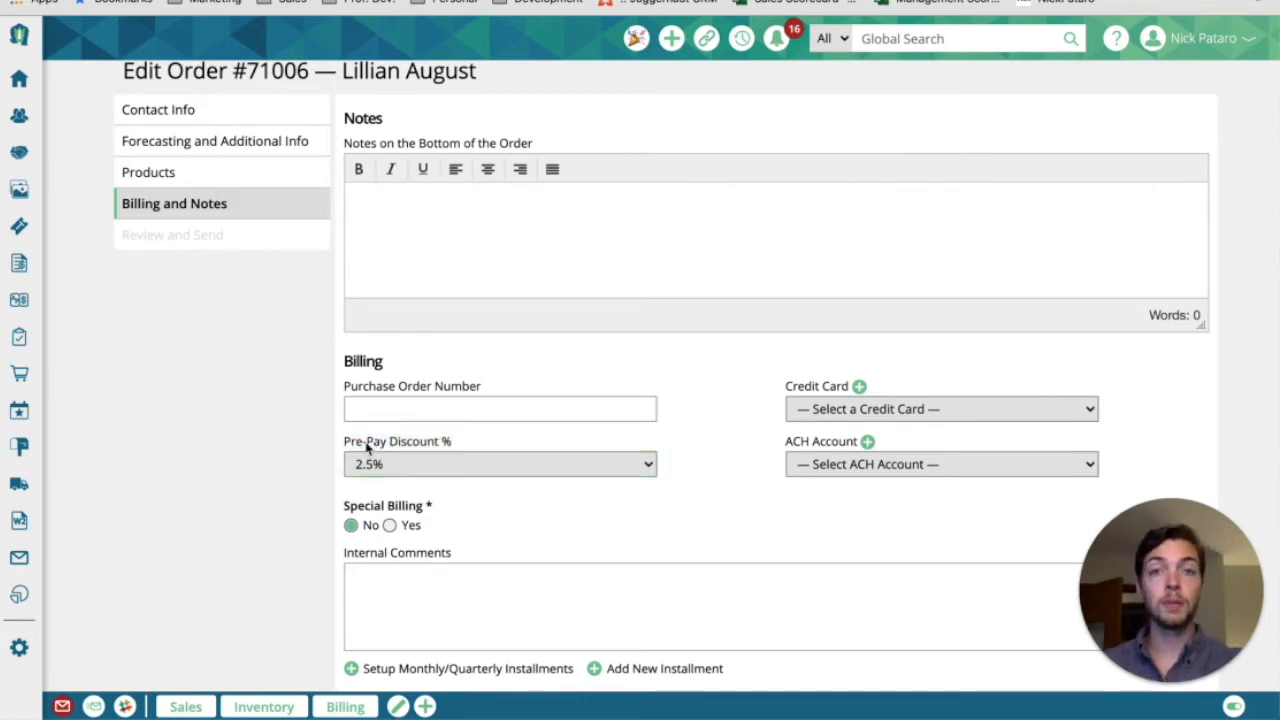
Save the order's Billing and Notes section and continue to Review and Send
{"action": "left_click", "coordinate": [207, 172]}
{"action": "left_click", "coordinate": [716, 112]}
{"action": "scroll", "coordinate": [728, 414], "scroll_direction": "down", "scroll_amount": 3}
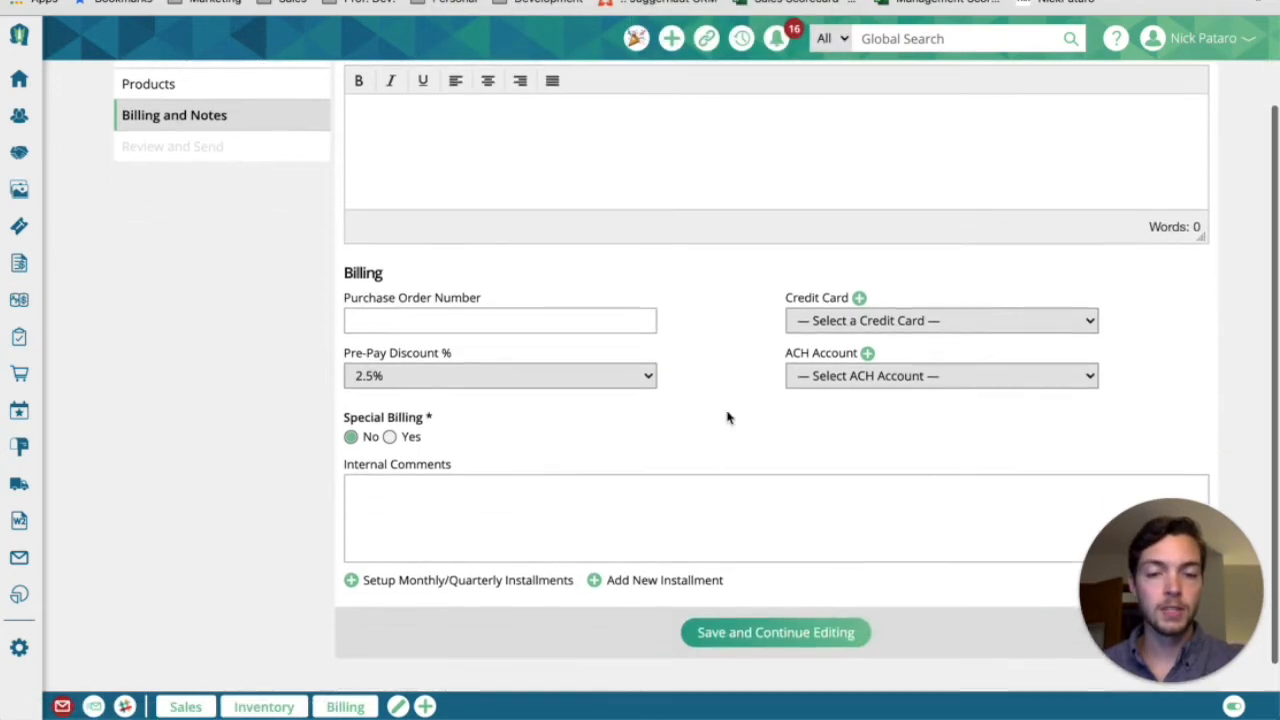
{"action": "left_click", "coordinate": [741, 614]}
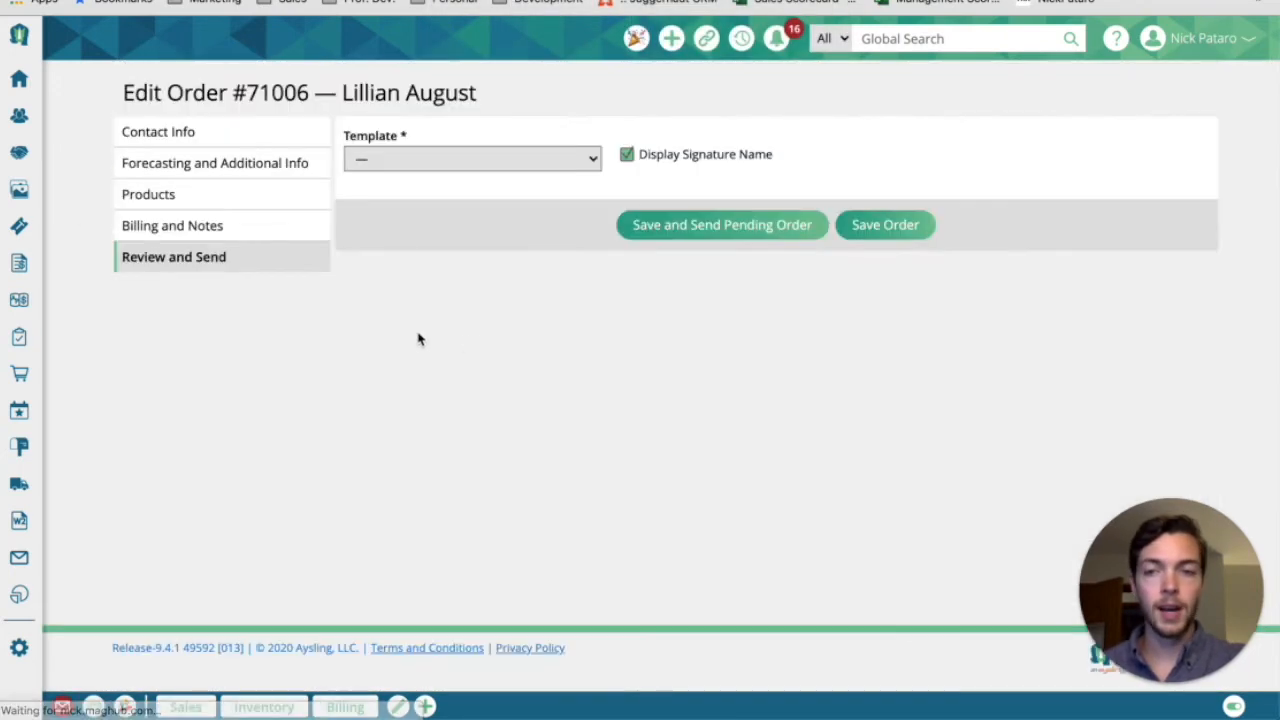
In the order's products, require prepayment for the August 2020 MagHub Monthly print ad and the August 4 newsletter slot
{"action": "left_click", "coordinate": [246, 196]}
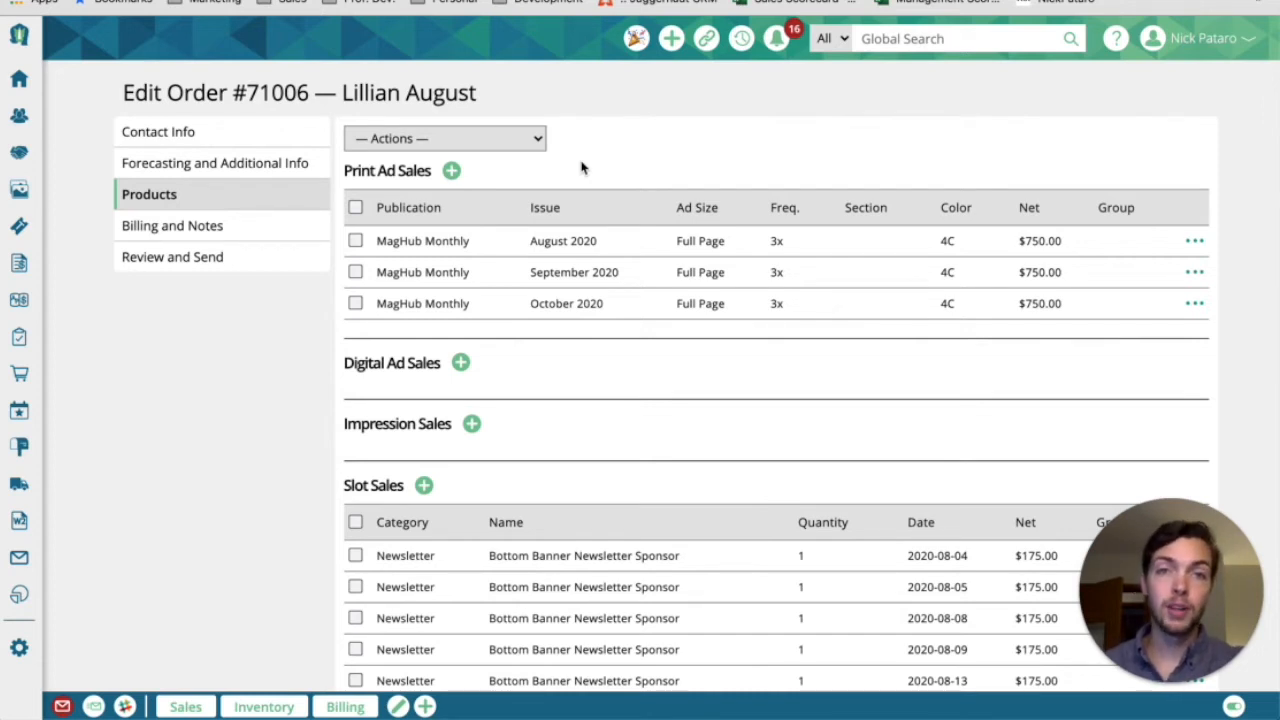
{"action": "left_click", "coordinate": [357, 240]}
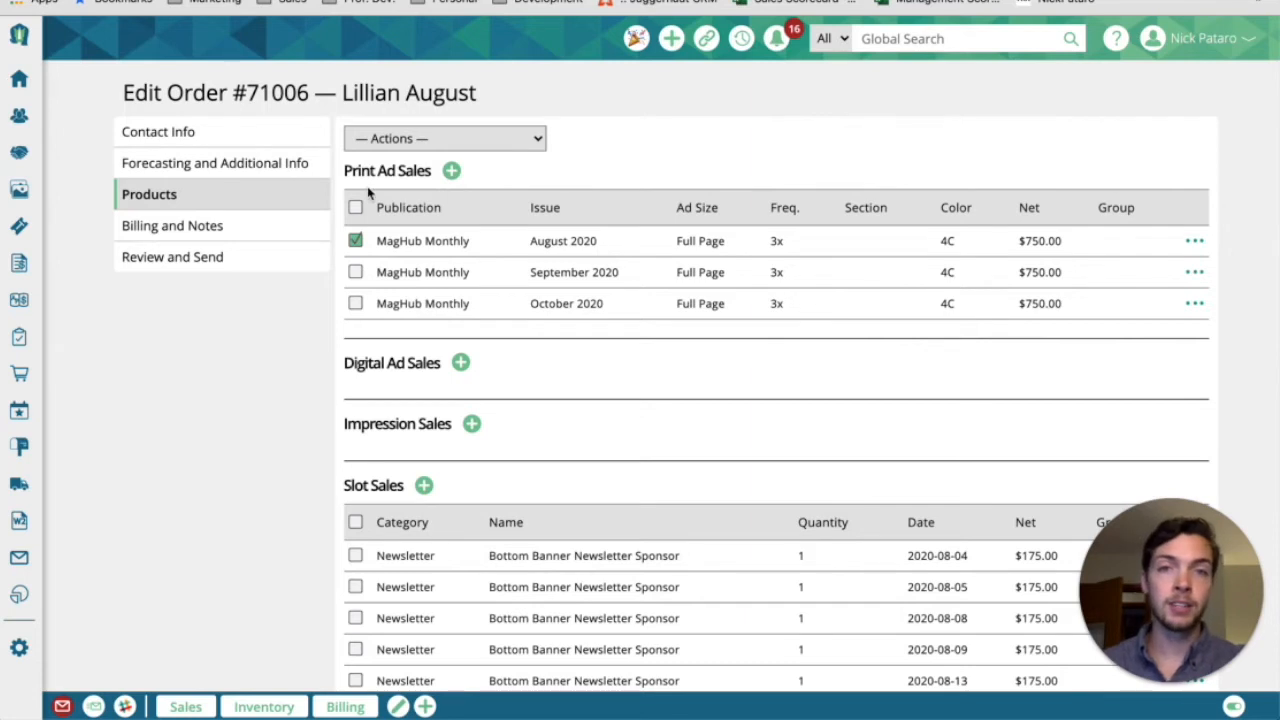
{"action": "left_click", "coordinate": [356, 300]}
{"action": "scroll", "coordinate": [358, 302], "scroll_direction": "down", "scroll_amount": 1}
{"action": "left_click", "coordinate": [355, 504]}
{"action": "left_click", "coordinate": [355, 252]}
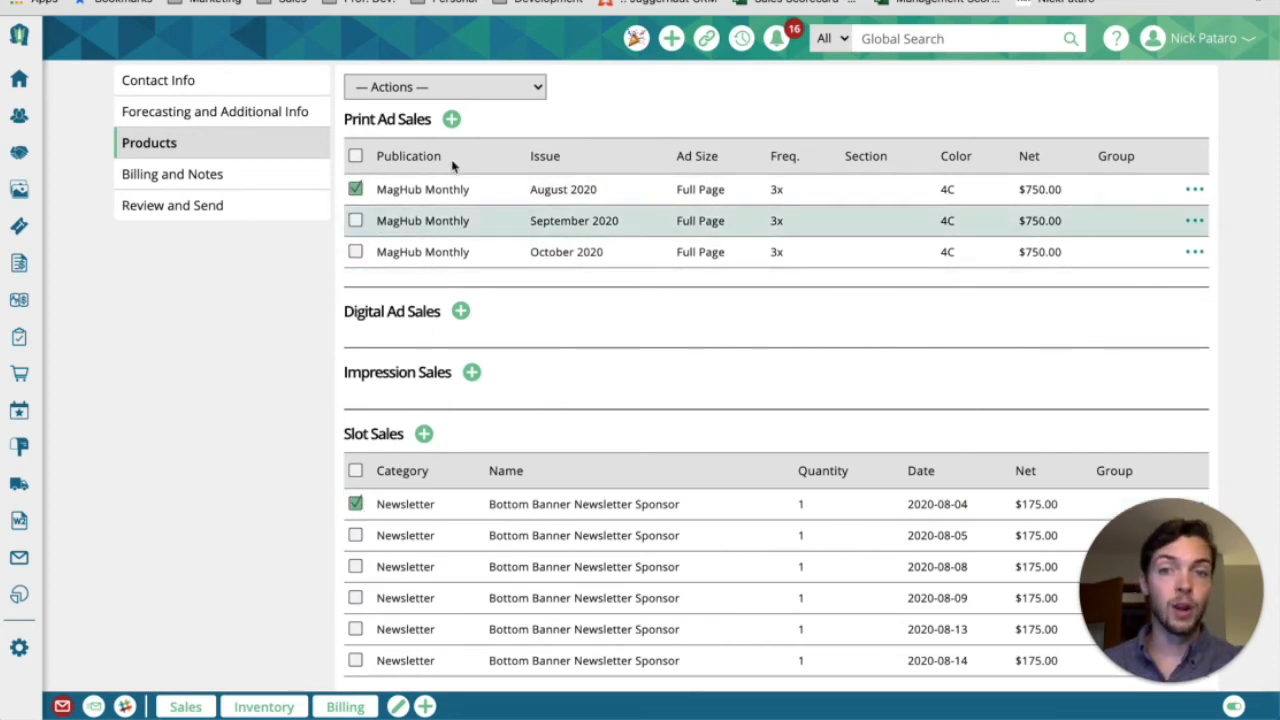
{"action": "left_click", "coordinate": [523, 87]}
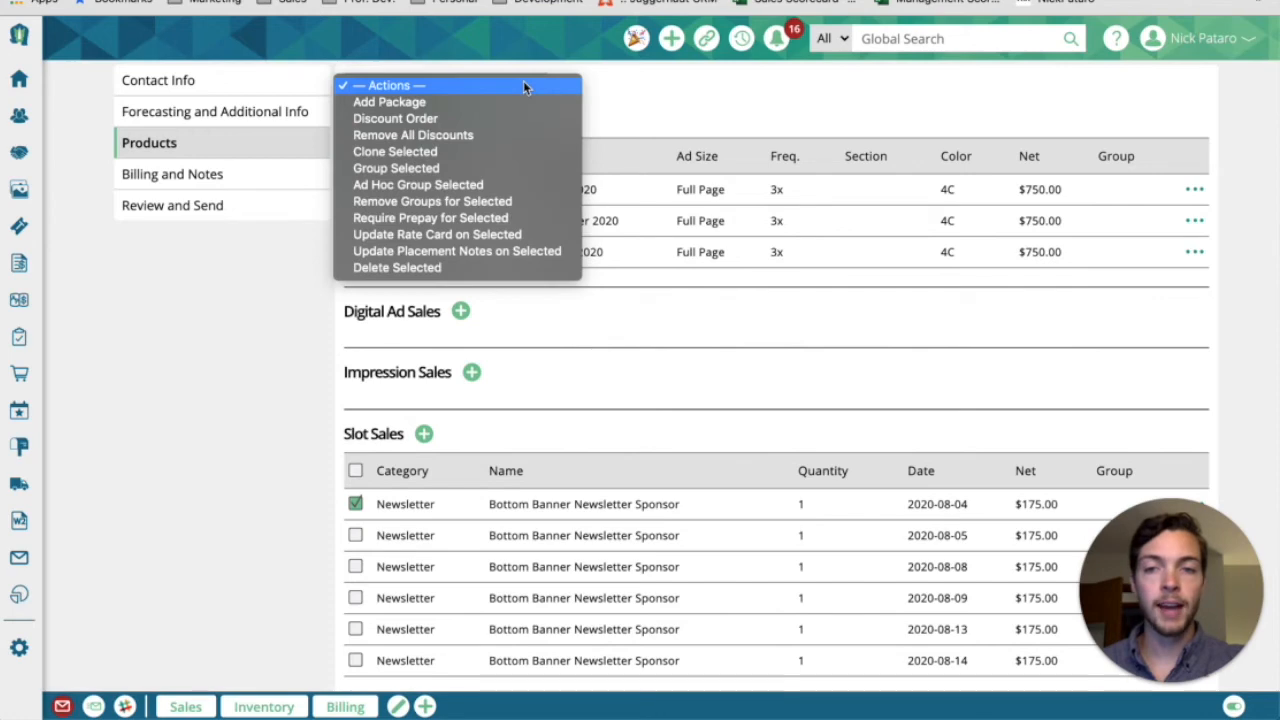
{"action": "left_click", "coordinate": [519, 218]}
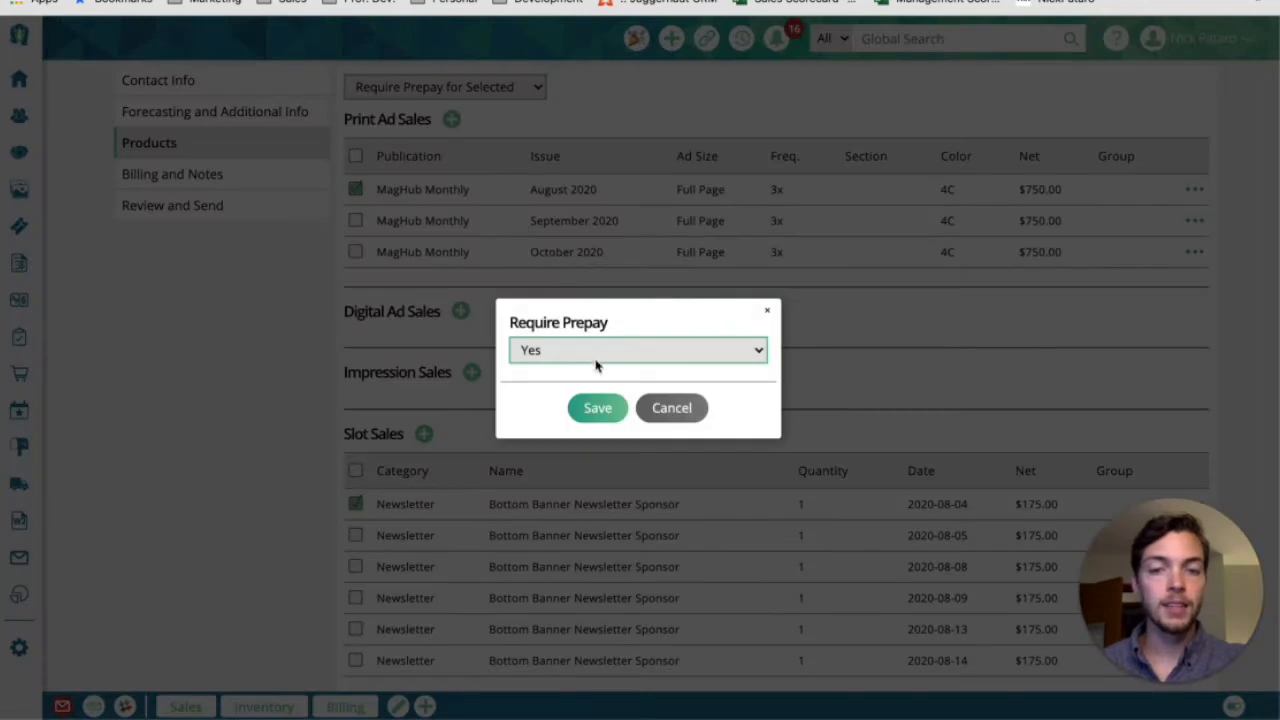
{"action": "left_click", "coordinate": [597, 408]}
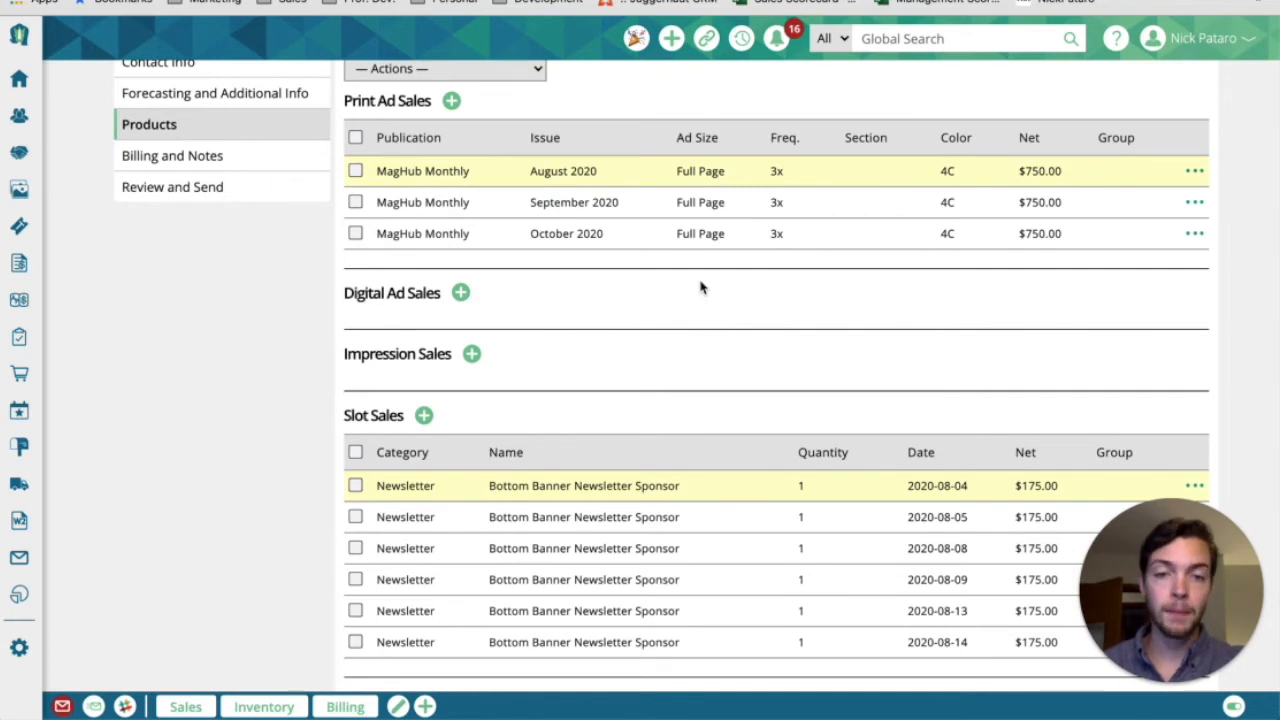
Start a service sale with category Ad Services, classification Hard Costs and the Folio Exhibitor Booth service
{"action": "scroll", "coordinate": [640, 289], "scroll_direction": "down", "scroll_amount": 1}
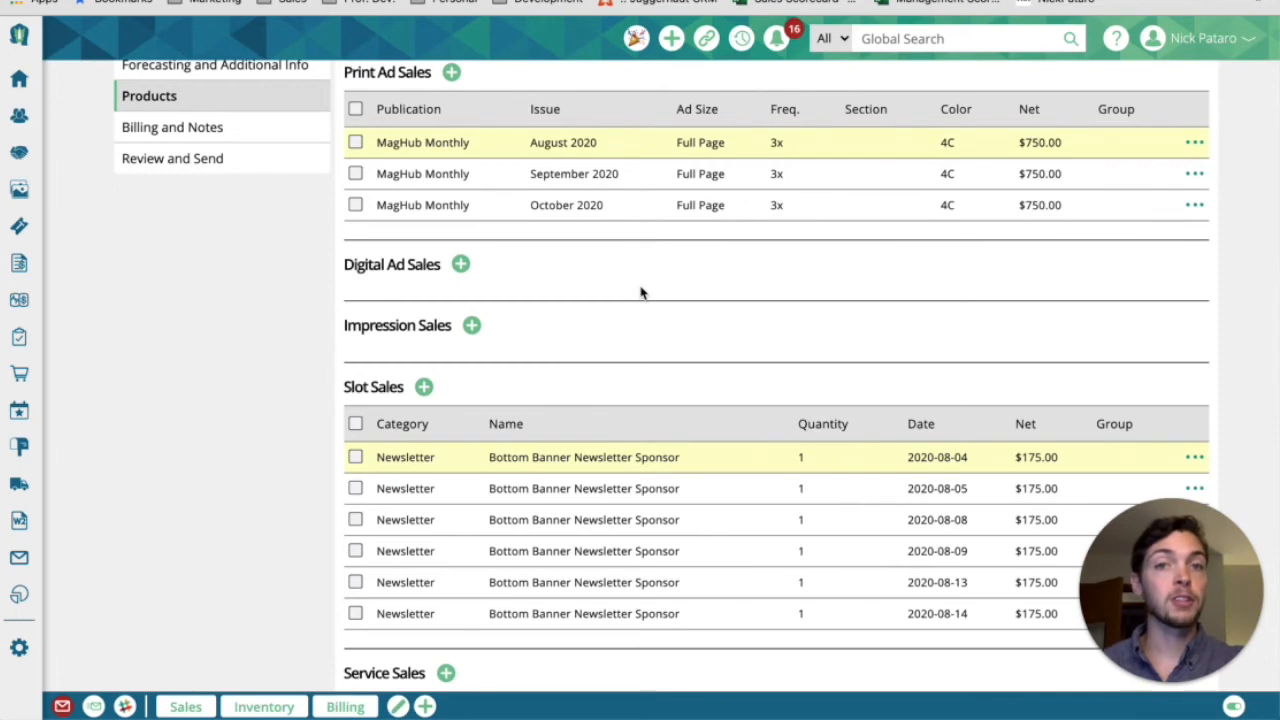
{"action": "scroll", "coordinate": [640, 289], "scroll_direction": "down", "scroll_amount": 5}
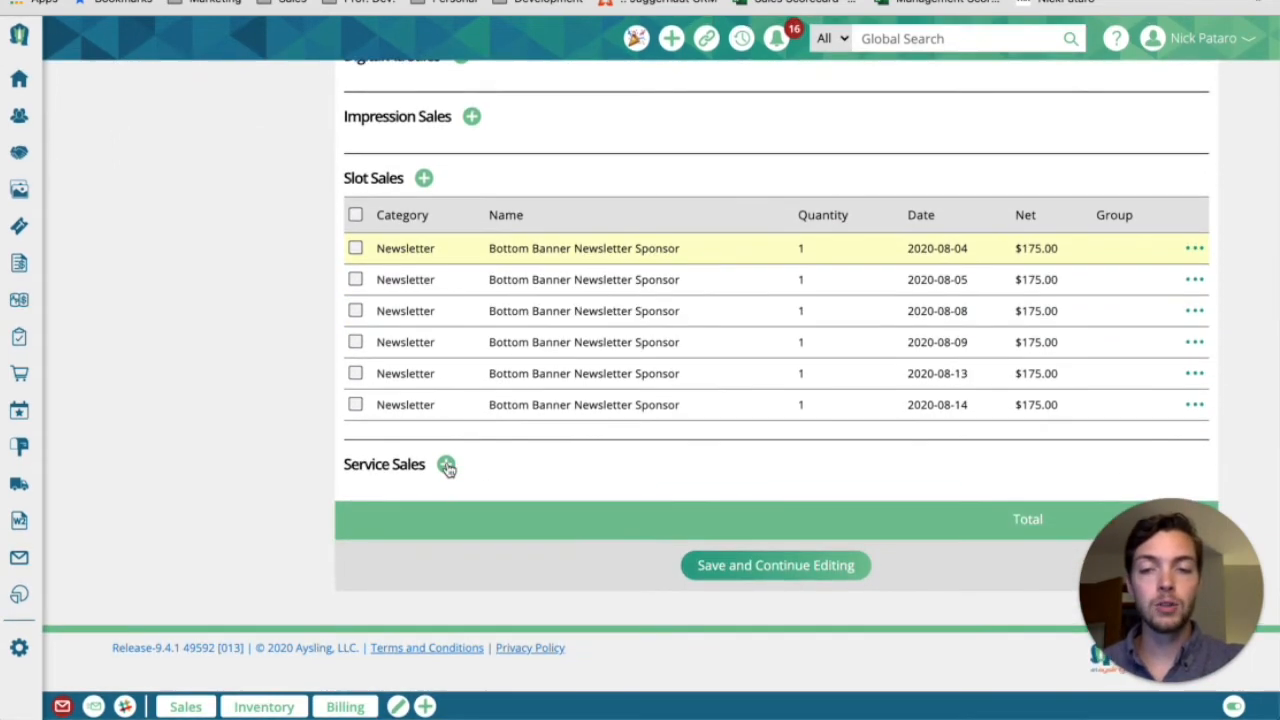
{"action": "left_click", "coordinate": [447, 466]}
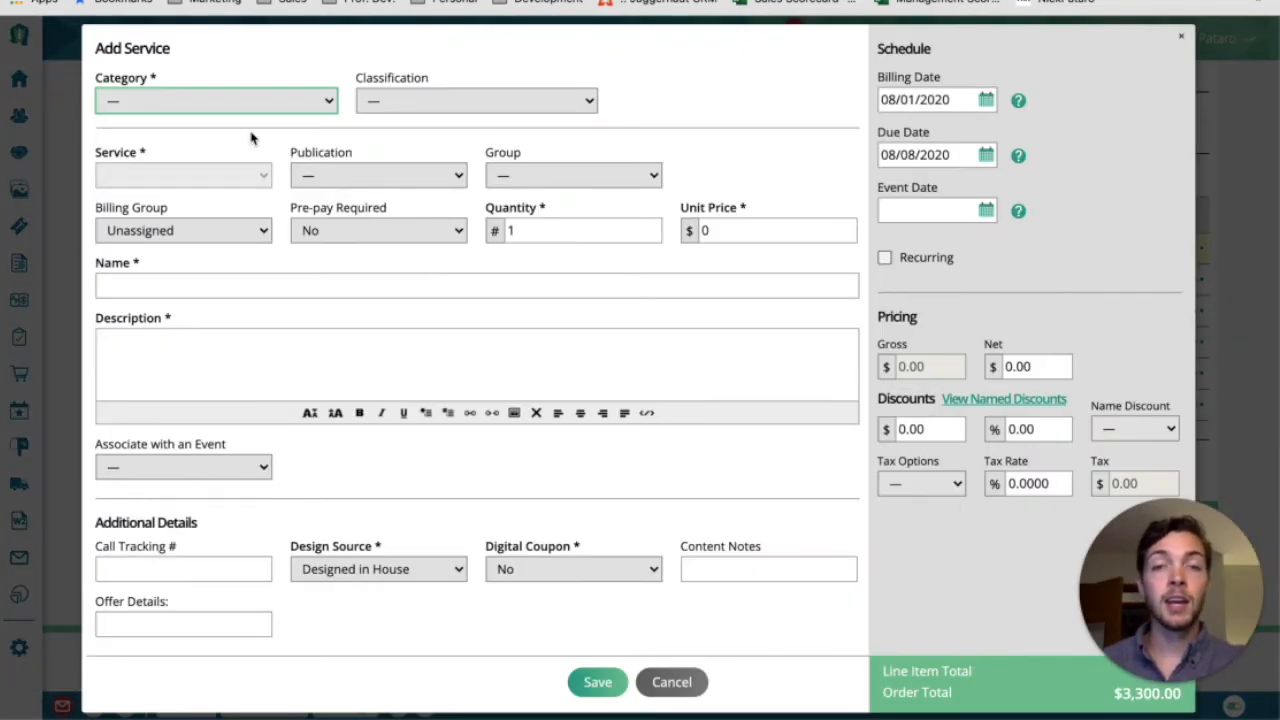
{"action": "left_click", "coordinate": [293, 101]}
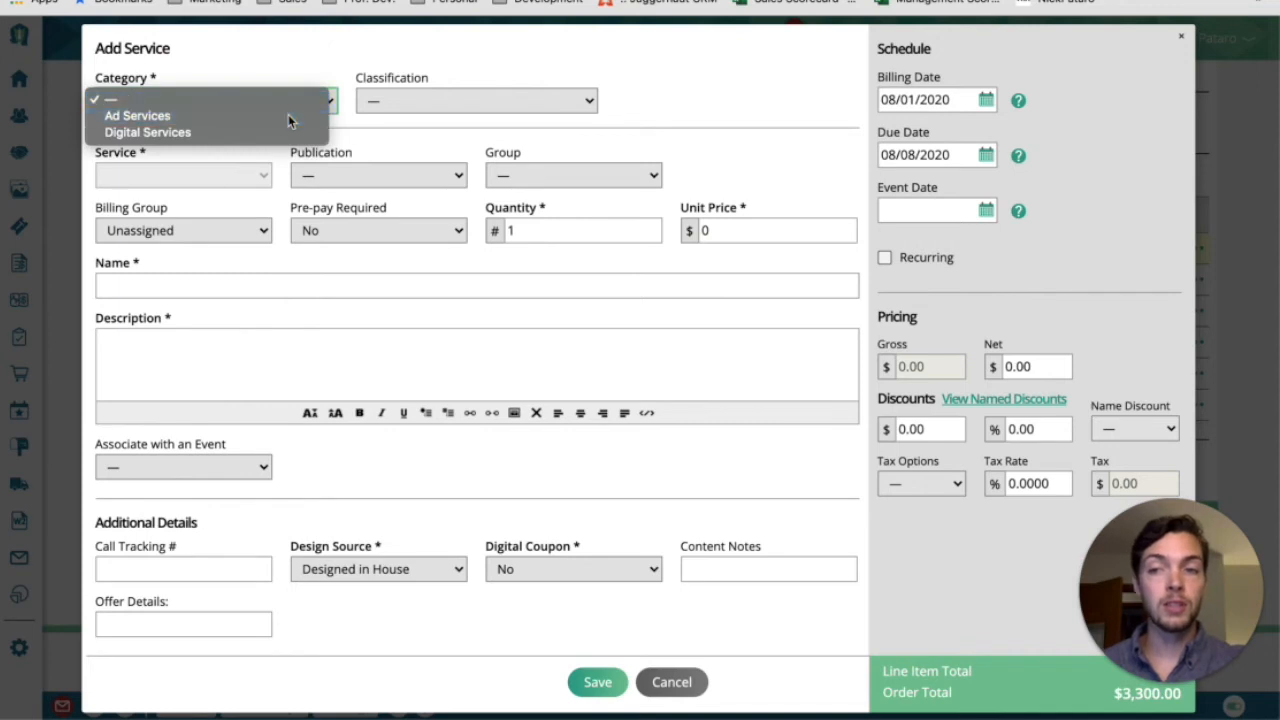
{"action": "left_click", "coordinate": [288, 114]}
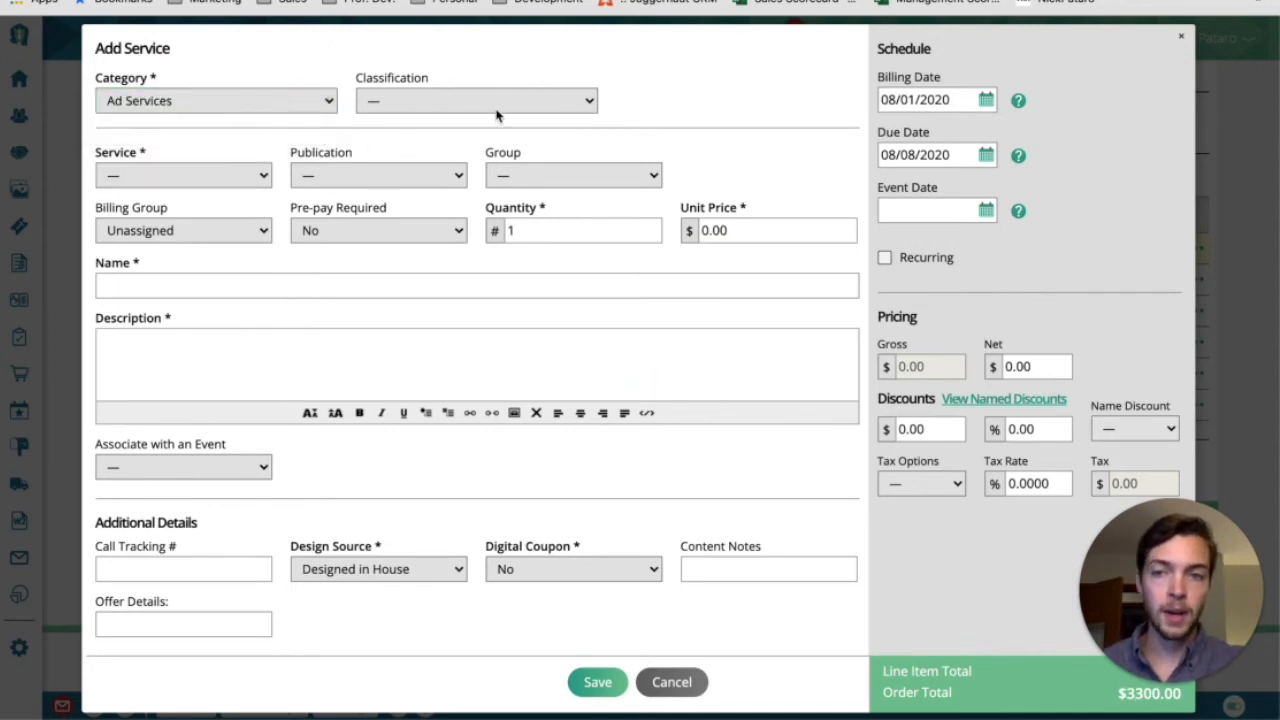
{"action": "left_click", "coordinate": [538, 101]}
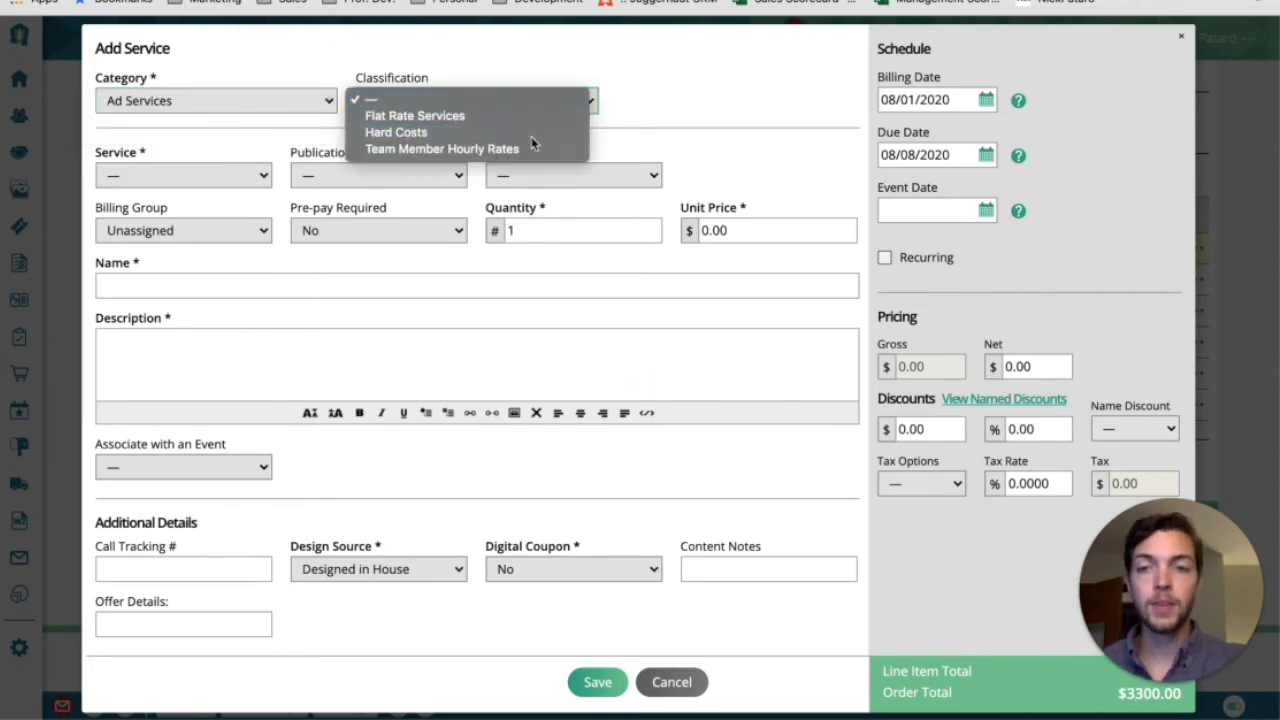
{"action": "left_click", "coordinate": [531, 133]}
{"action": "left_click", "coordinate": [262, 175]}
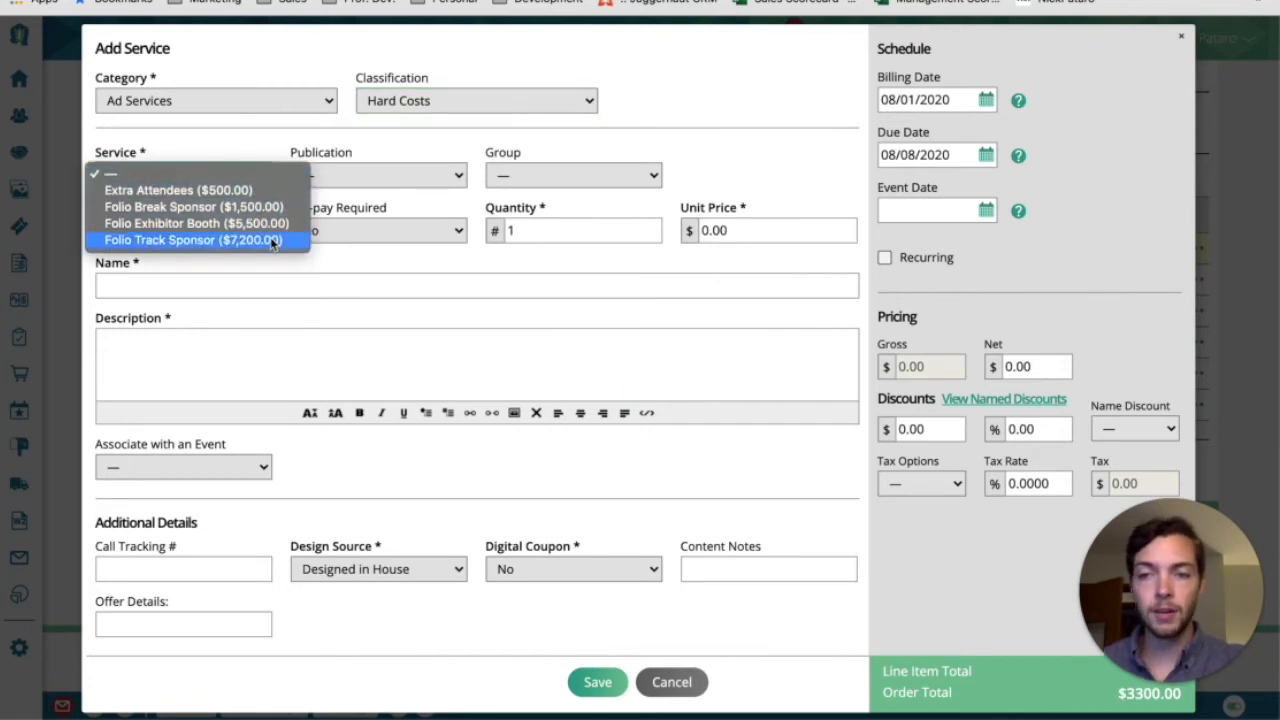
{"action": "left_click", "coordinate": [275, 228]}
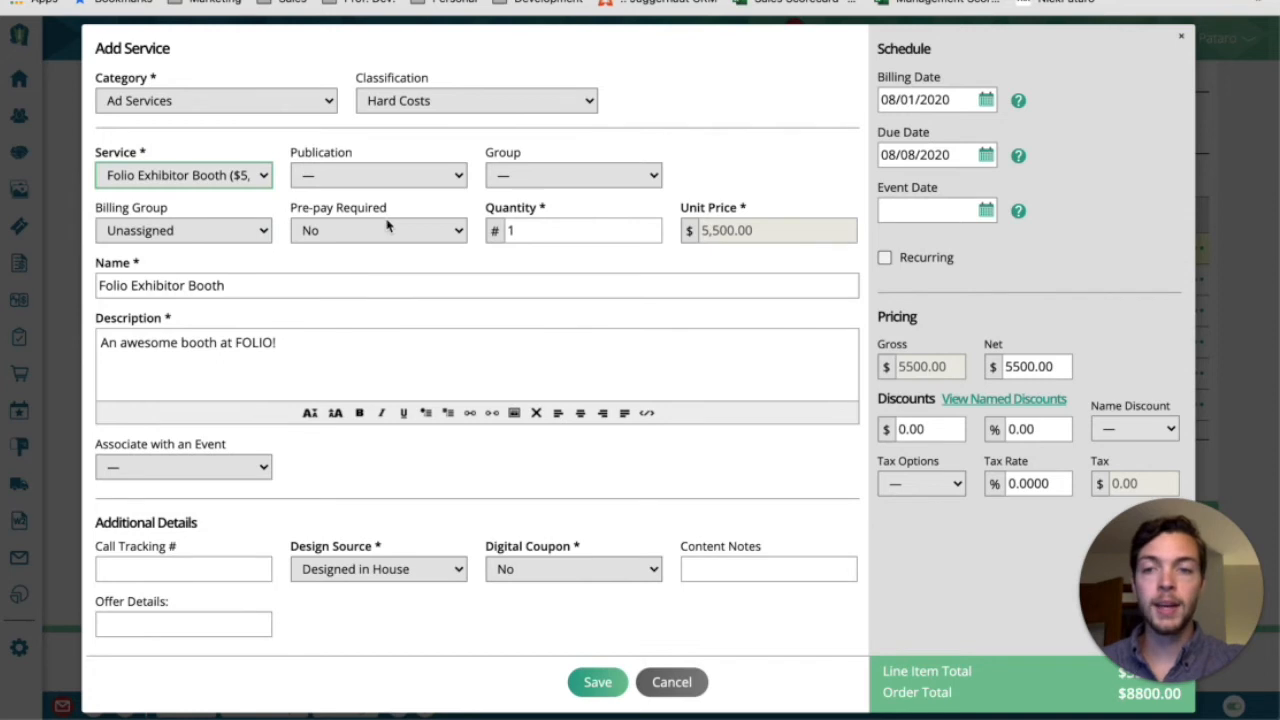
Set Pre-pay Required to Yes for the Folio Exhibitor Booth service and save it
{"action": "left_click_drag", "start_coordinate": [291, 208], "coordinate": [390, 215]}
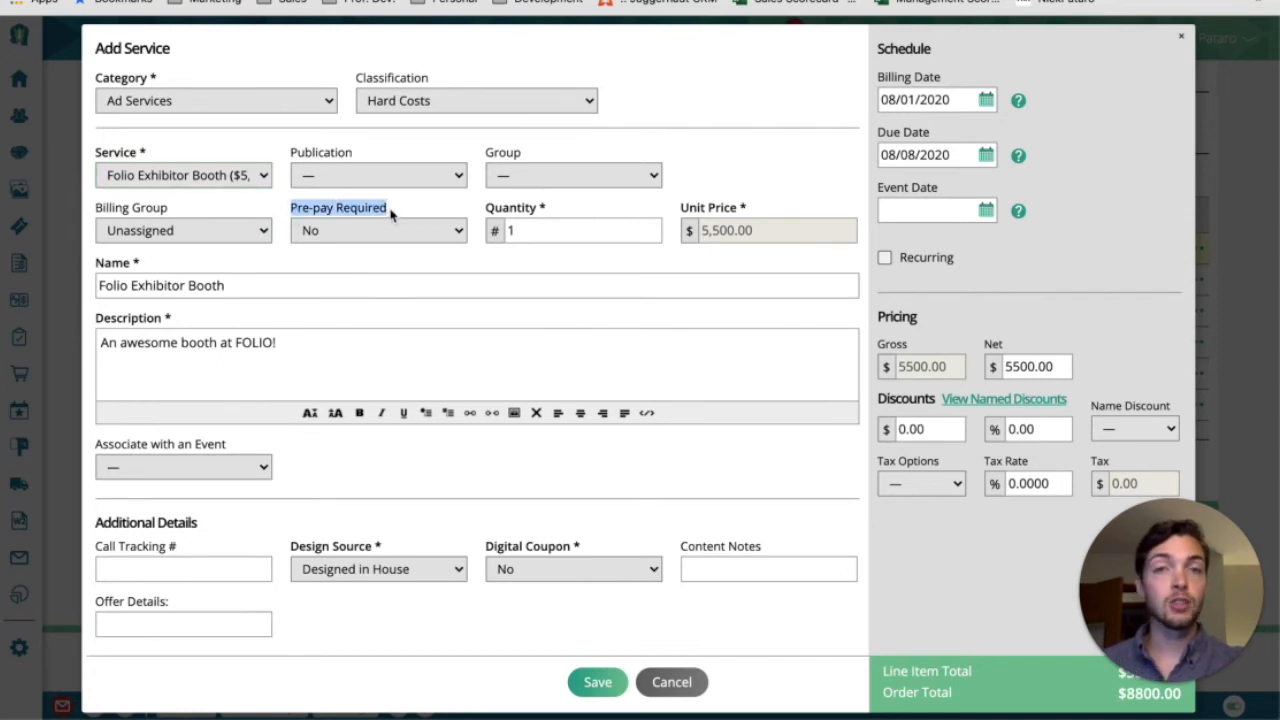
{"action": "left_click", "coordinate": [390, 231]}
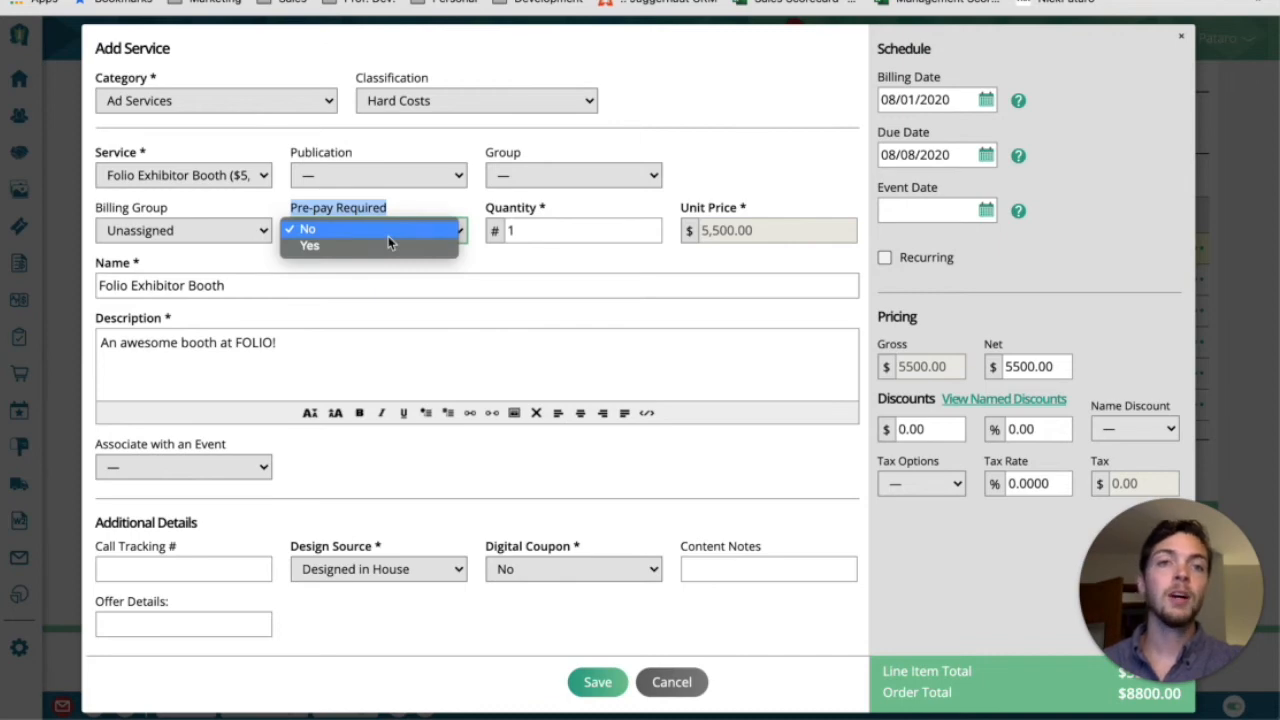
{"action": "left_click", "coordinate": [388, 245]}
{"action": "left_click", "coordinate": [597, 682]}
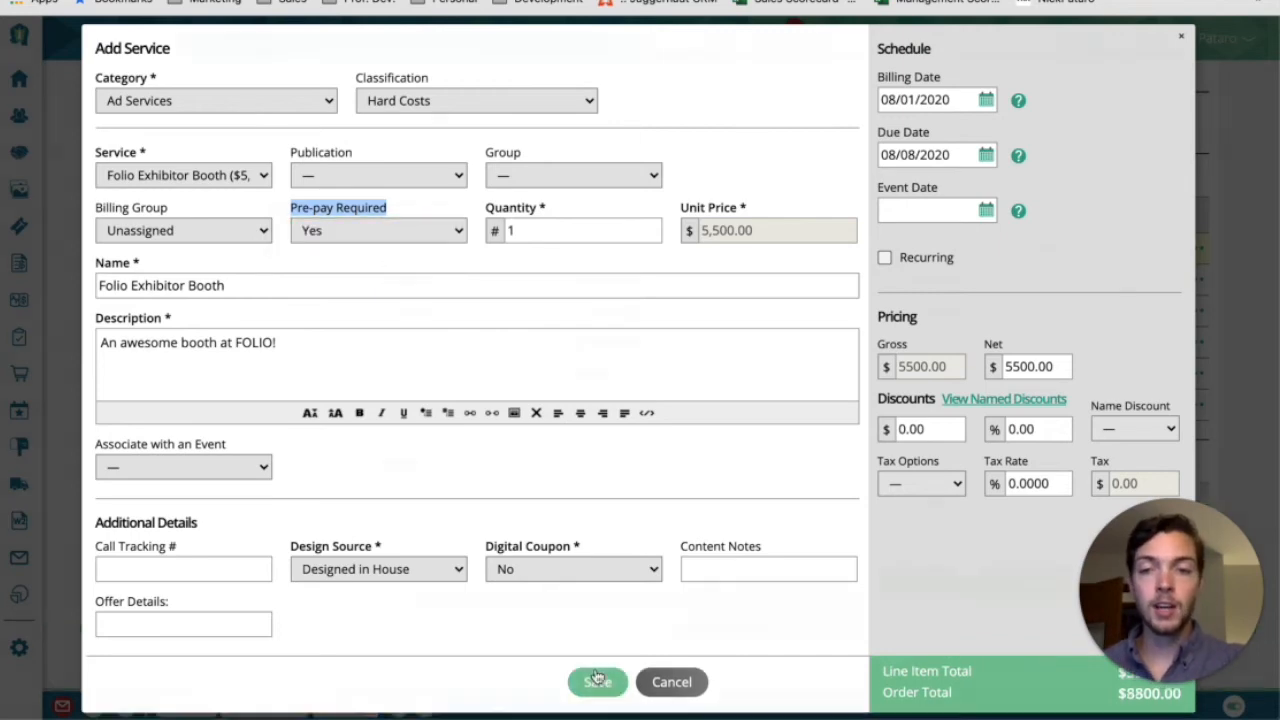
Save the order's products, continue to Billing and Notes, and read the prepayment notice below the internal comments
{"action": "scroll", "coordinate": [787, 572], "scroll_direction": "down", "scroll_amount": 1}
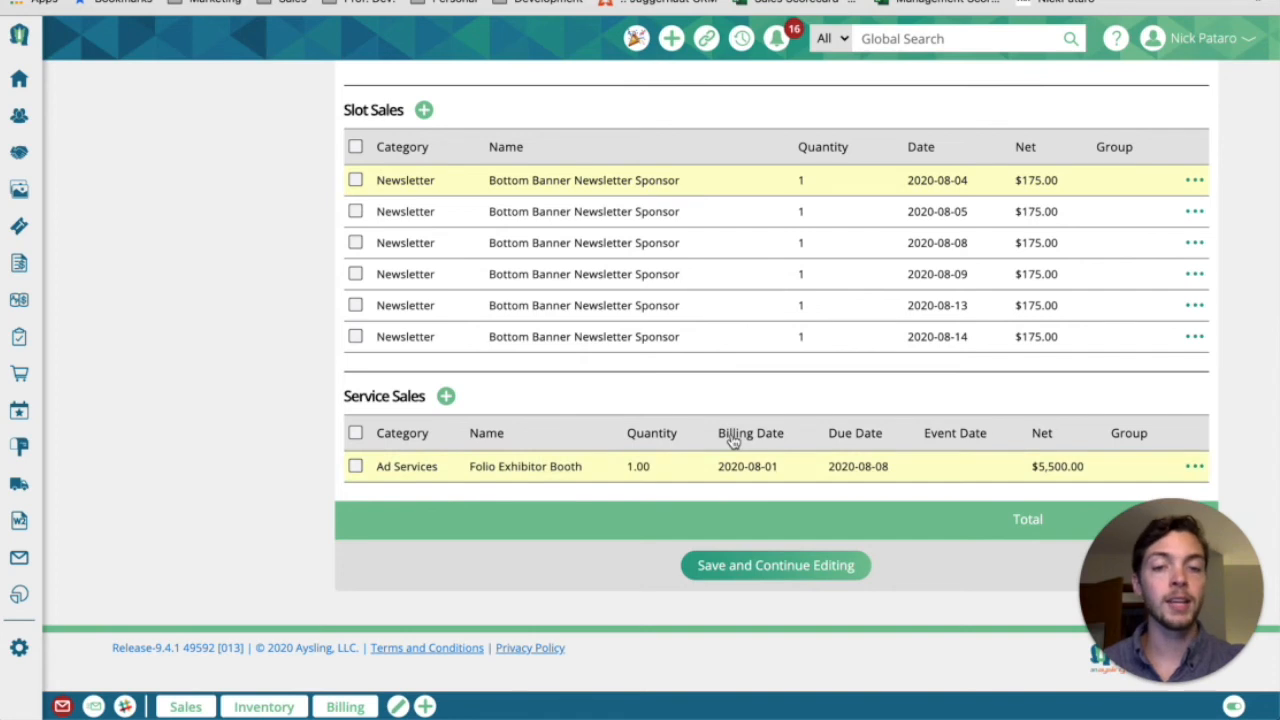
{"action": "left_click", "coordinate": [356, 467]}
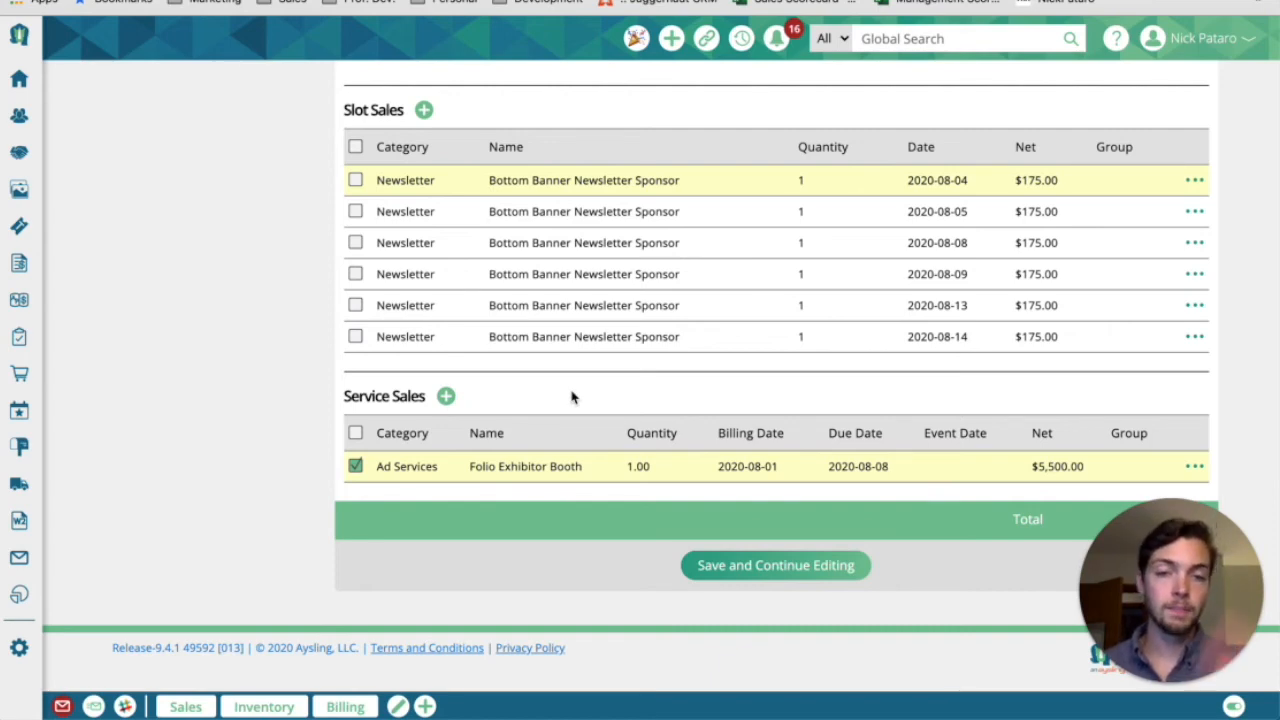
{"action": "left_click", "coordinate": [760, 566]}
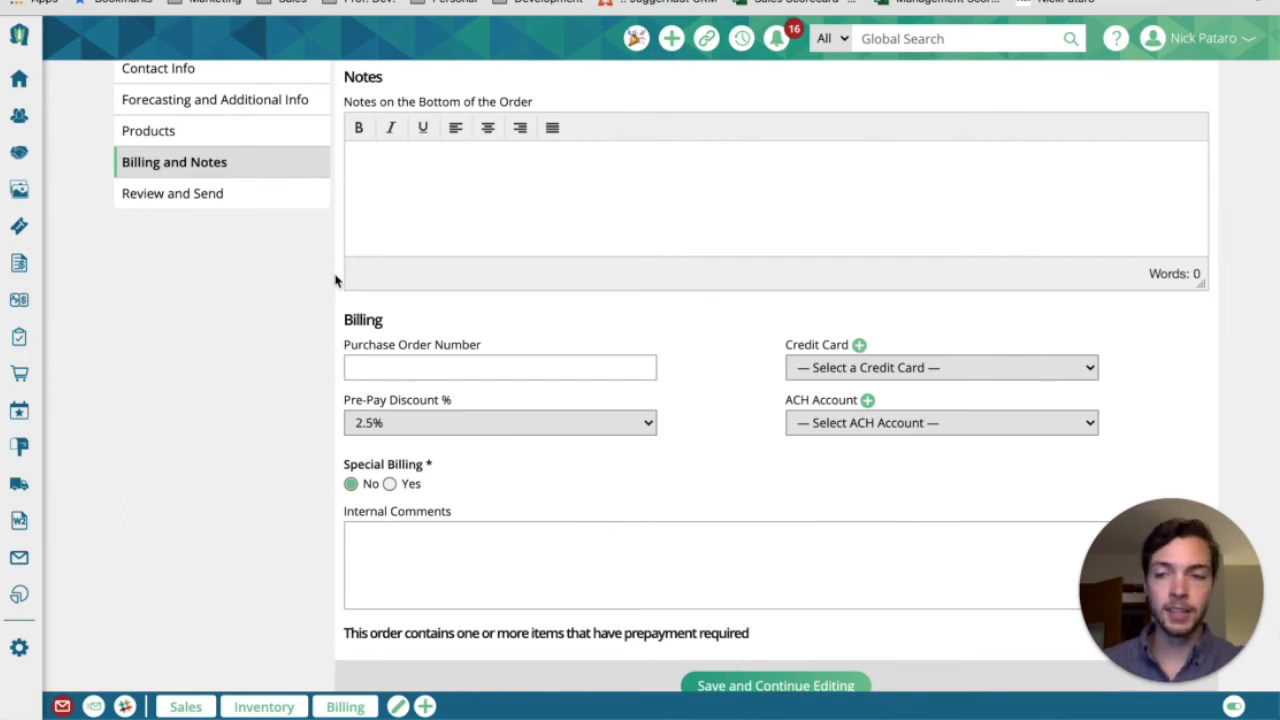
{"action": "scroll", "coordinate": [226, 137], "scroll_direction": "up", "scroll_amount": 1}
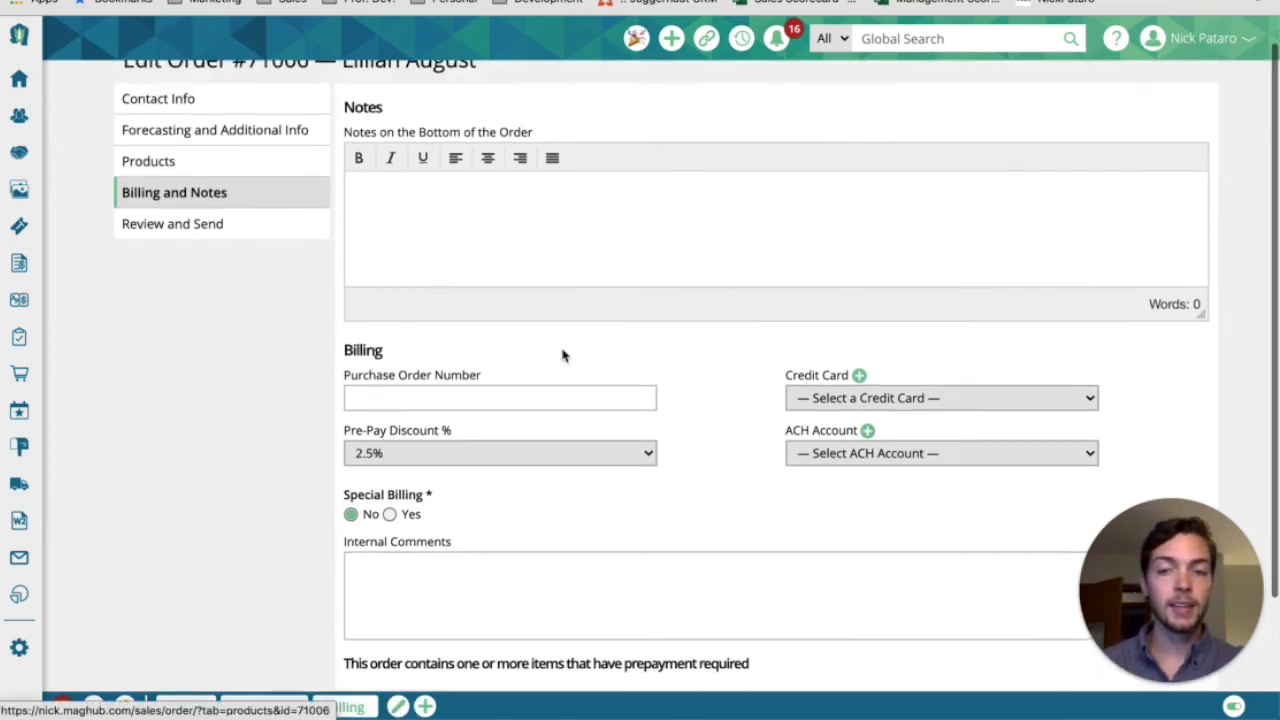
{"action": "scroll", "coordinate": [755, 403], "scroll_direction": "down", "scroll_amount": 3}
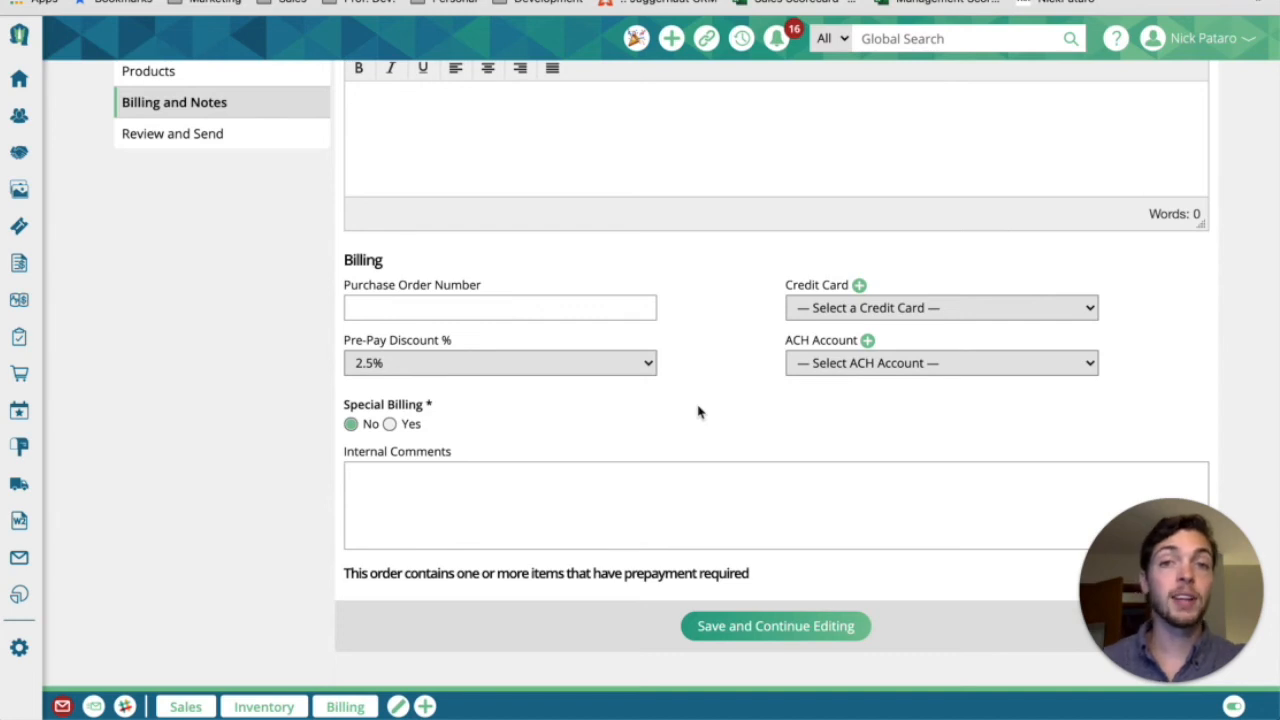
{"action": "scroll", "coordinate": [698, 412], "scroll_direction": "down", "scroll_amount": 1}
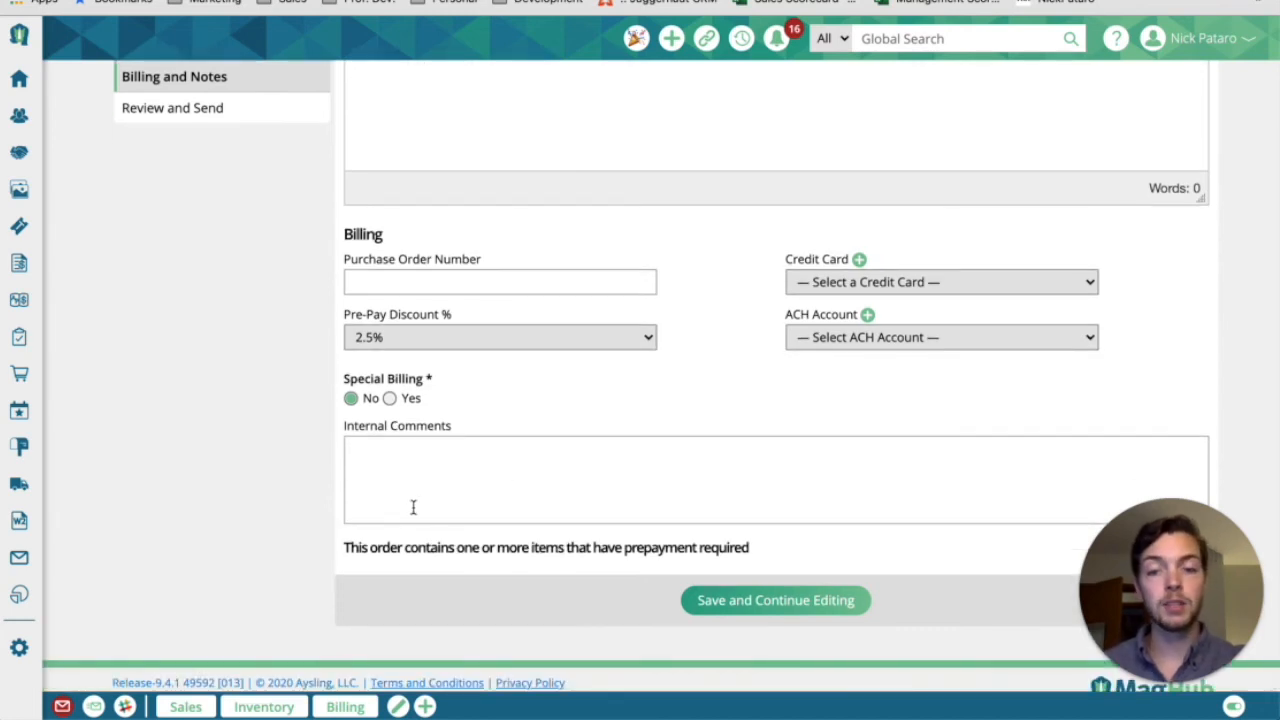
{"action": "left_click_drag", "start_coordinate": [345, 549], "coordinate": [758, 553]}
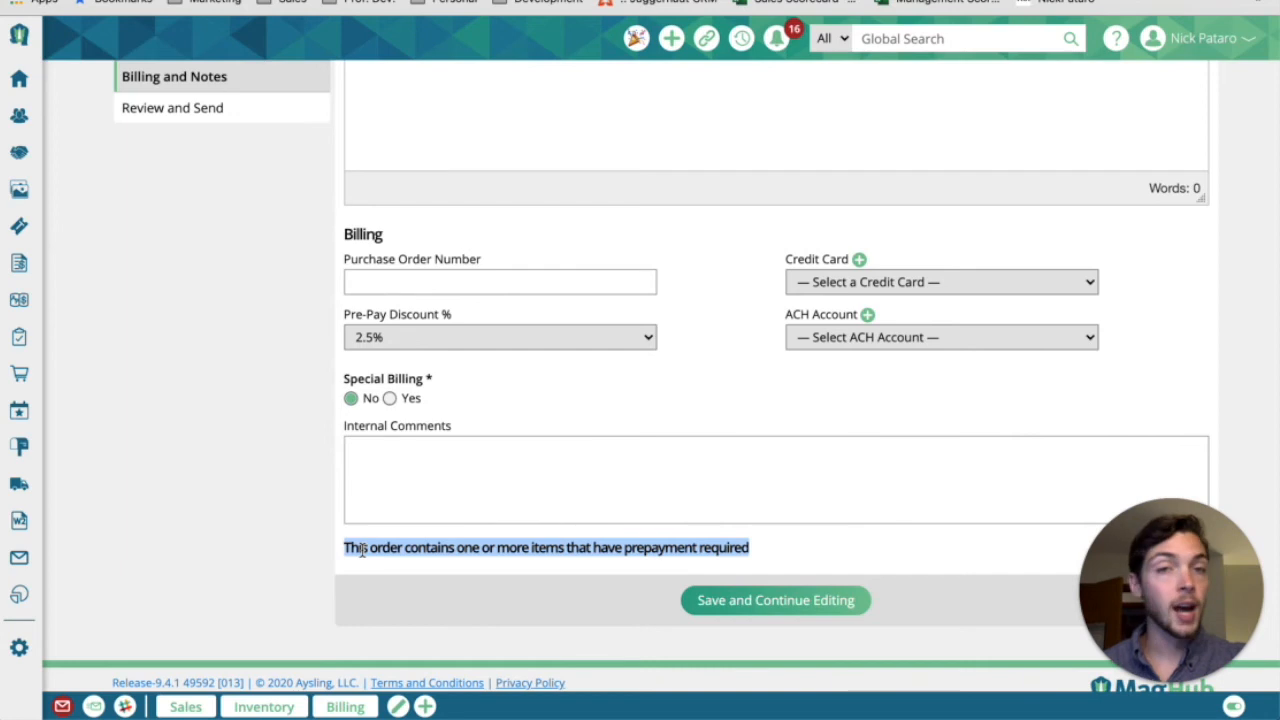
{"action": "scroll", "coordinate": [331, 394], "scroll_direction": "up", "scroll_amount": 3}
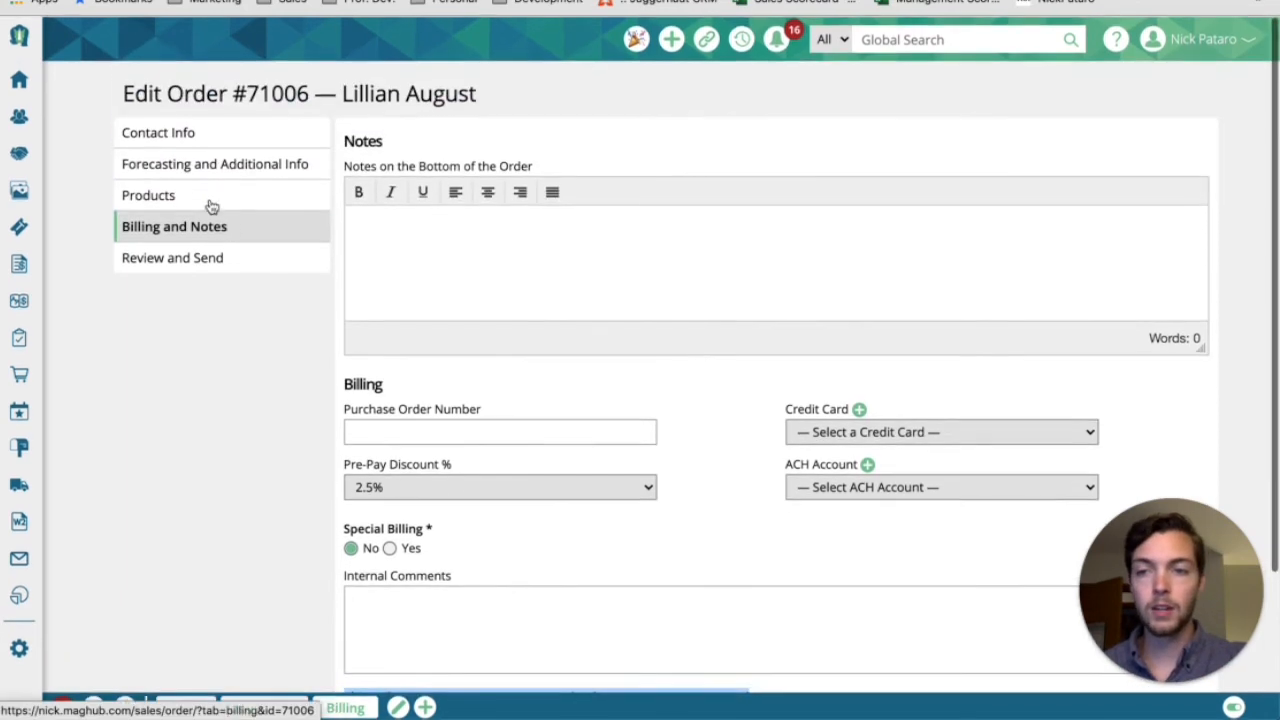
Remove the prepay requirement from the August 2020 print ad, August 4 newsletter slot and exhibitor booth, and save the products
{"action": "left_click", "coordinate": [206, 194]}
{"action": "left_click", "coordinate": [355, 241]}
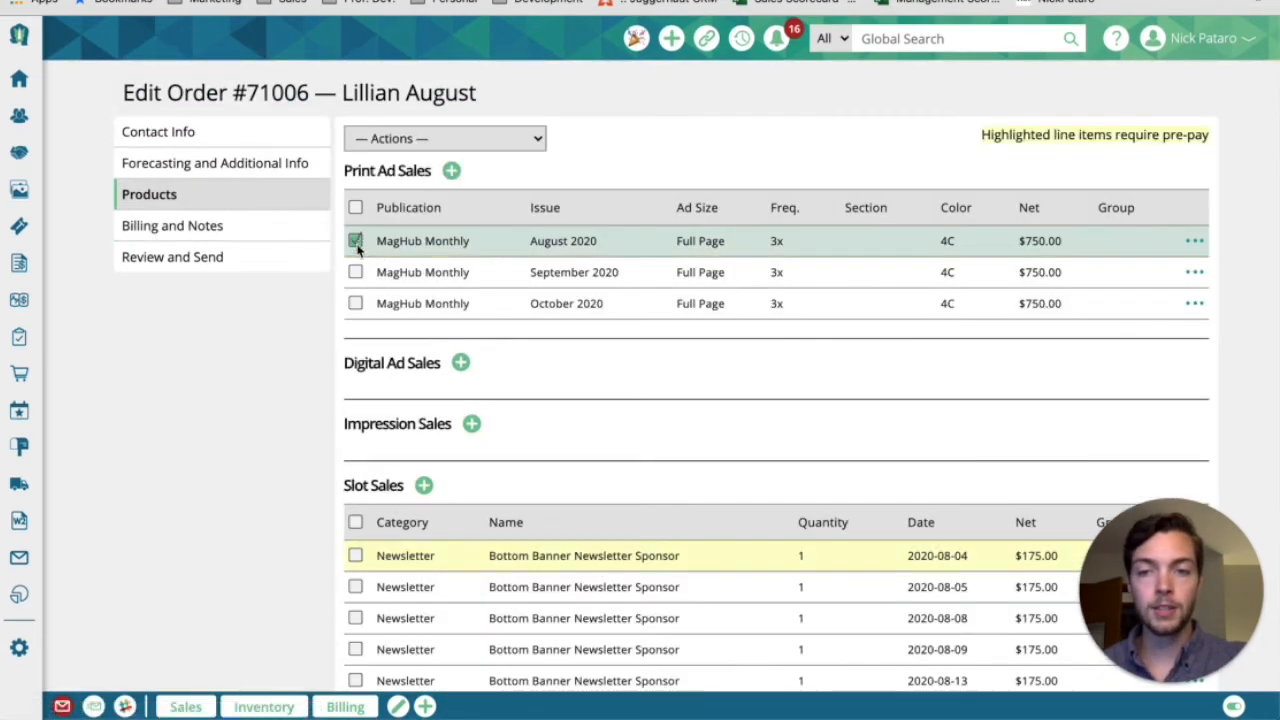
{"action": "left_click", "coordinate": [357, 557]}
{"action": "scroll", "coordinate": [360, 557], "scroll_direction": "down", "scroll_amount": 4}
{"action": "left_click", "coordinate": [355, 467]}
{"action": "scroll", "coordinate": [478, 279], "scroll_direction": "up", "scroll_amount": 3}
{"action": "left_click", "coordinate": [459, 84]}
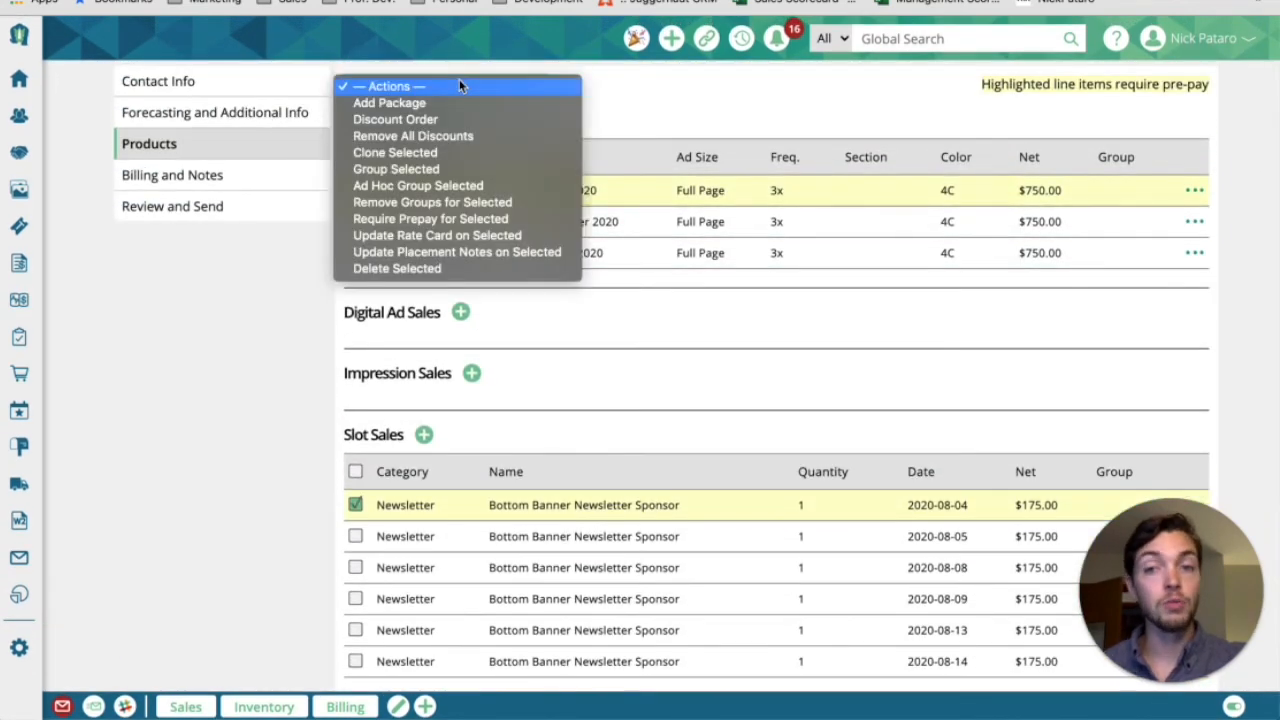
{"action": "left_click", "coordinate": [498, 219]}
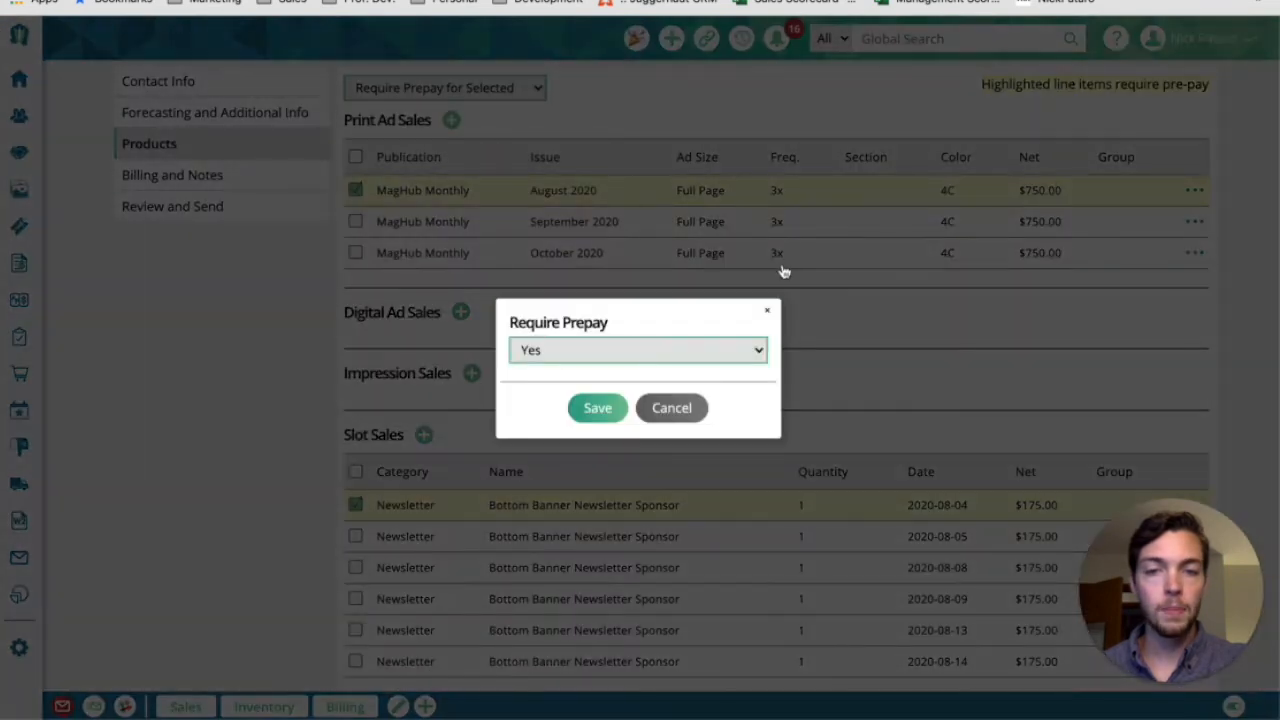
{"action": "left_click", "coordinate": [667, 350]}
{"action": "left_click", "coordinate": [646, 366]}
{"action": "left_click", "coordinate": [597, 407]}
{"action": "scroll", "coordinate": [609, 407], "scroll_direction": "down", "scroll_amount": 4}
{"action": "left_click", "coordinate": [805, 670]}
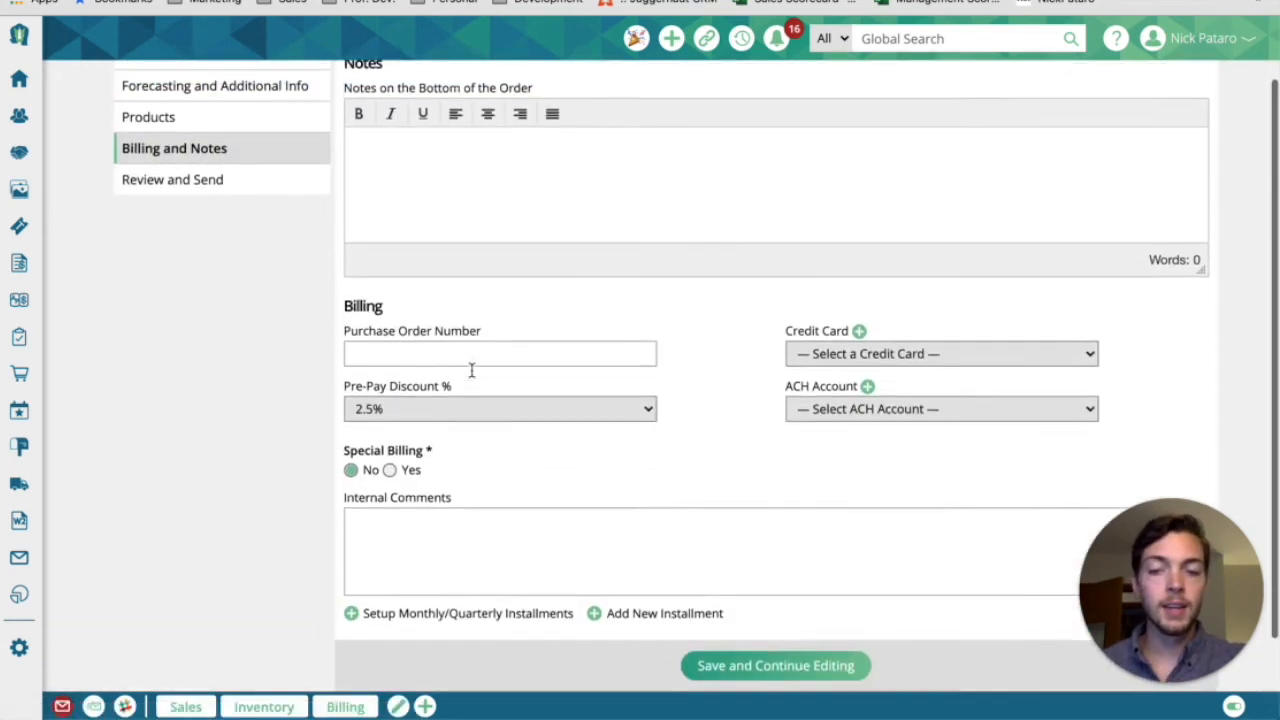
Set up monthly installments for the order with start date 08/01/2020 and 6 as the number of months
{"action": "scroll", "coordinate": [472, 370], "scroll_direction": "down", "scroll_amount": 1}
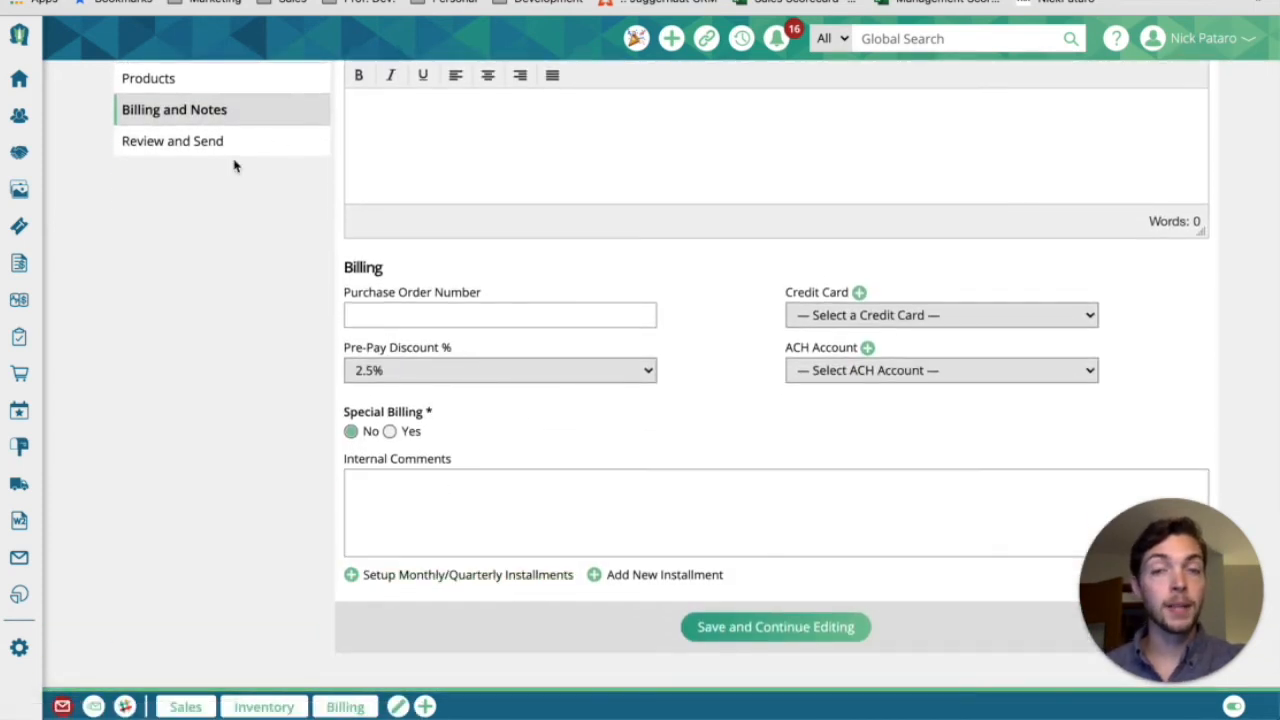
{"action": "left_click", "coordinate": [372, 583]}
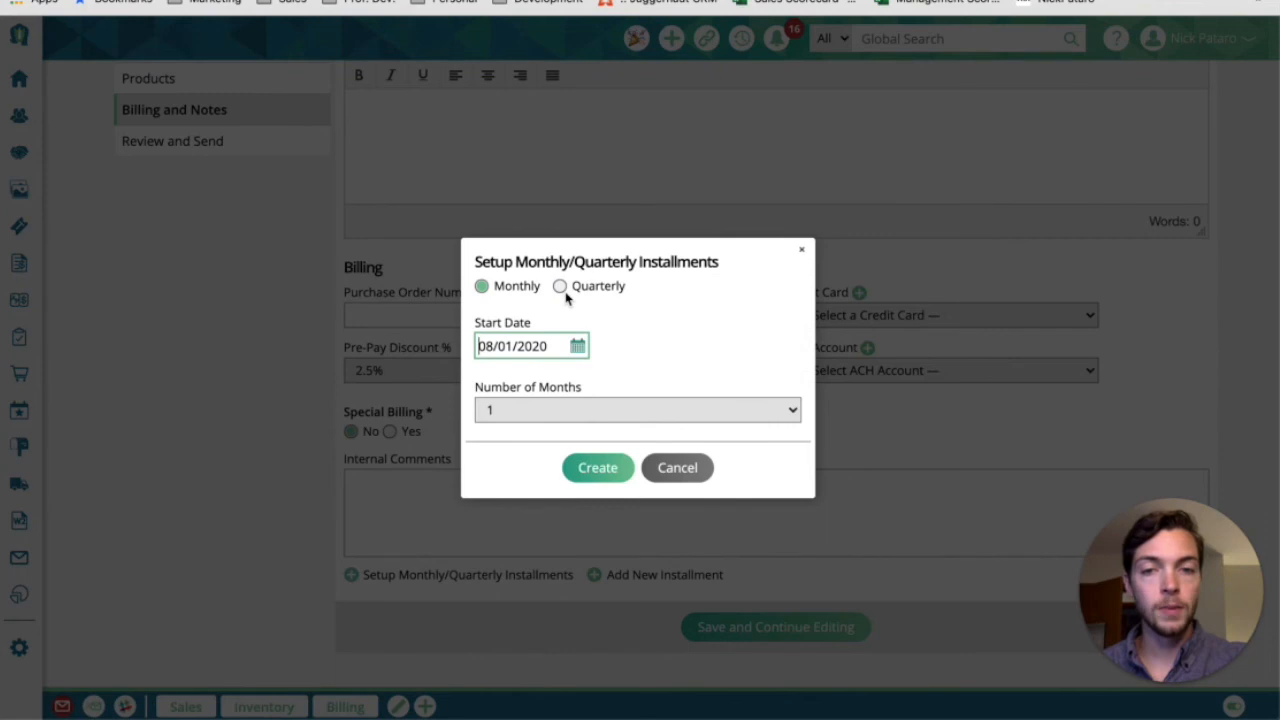
{"action": "left_click", "coordinate": [578, 346]}
{"action": "left_click", "coordinate": [687, 380]}
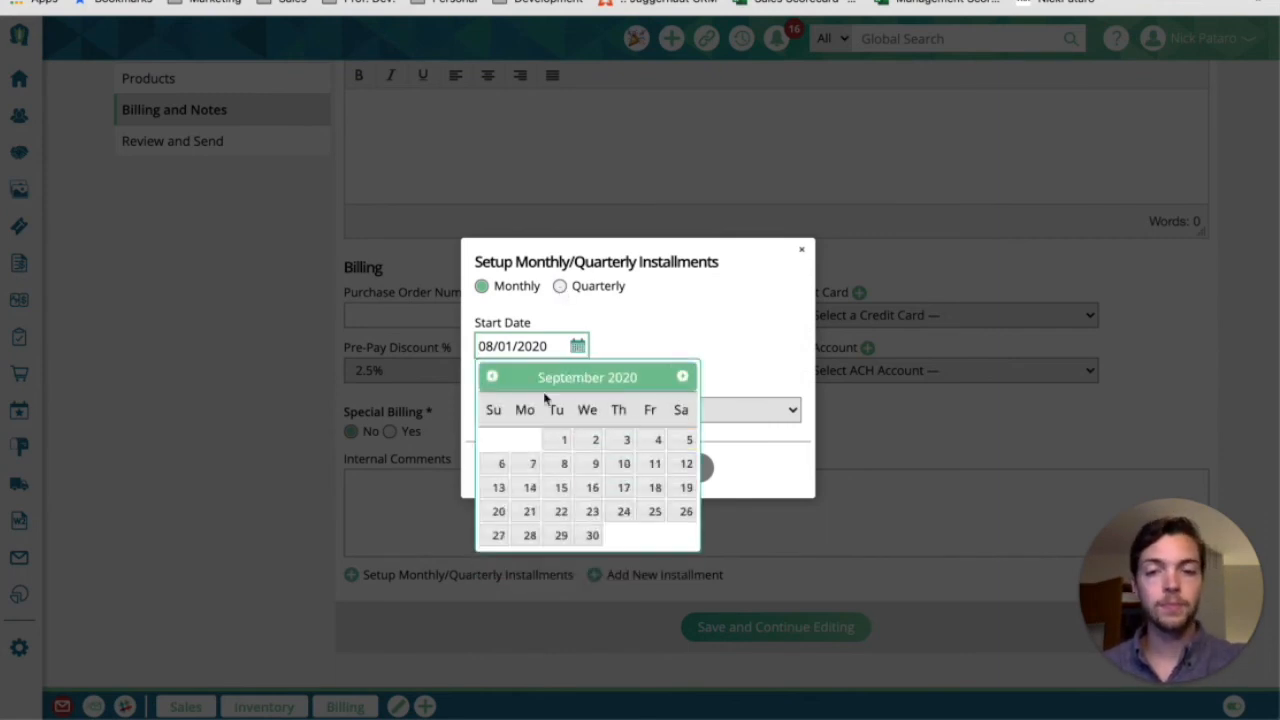
{"action": "left_click", "coordinate": [612, 340]}
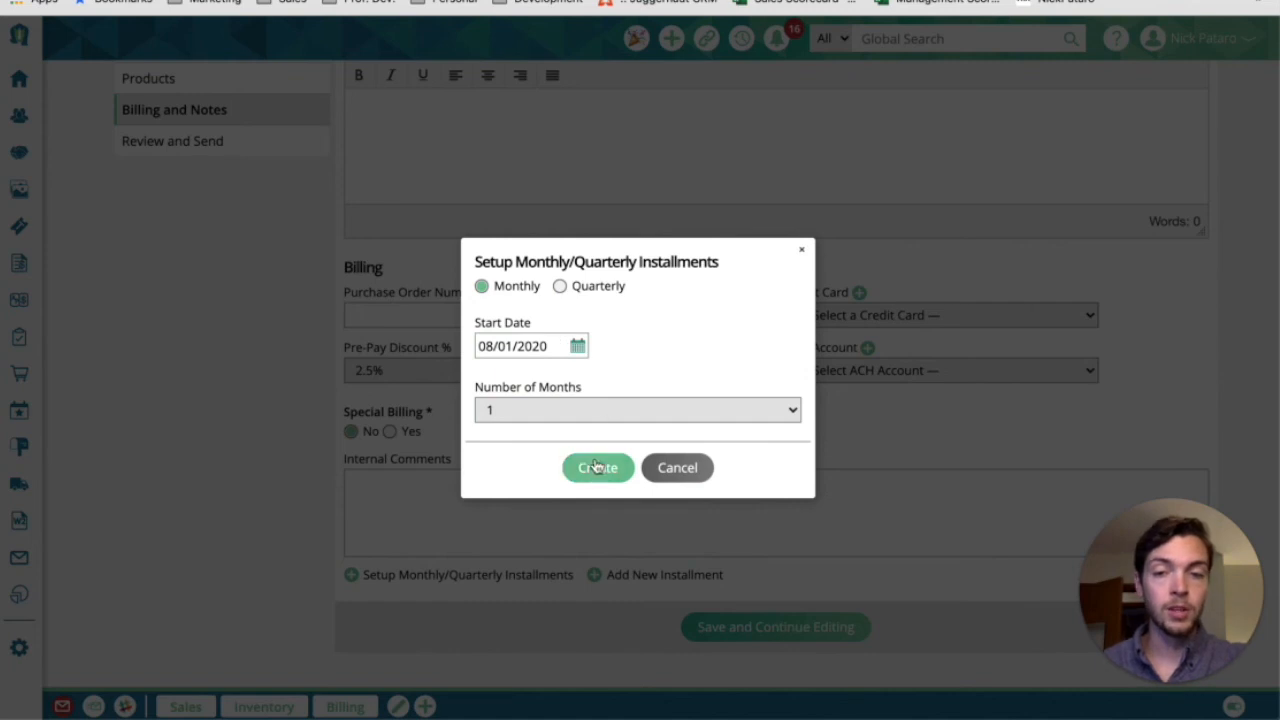
{"action": "left_click", "coordinate": [600, 405]}
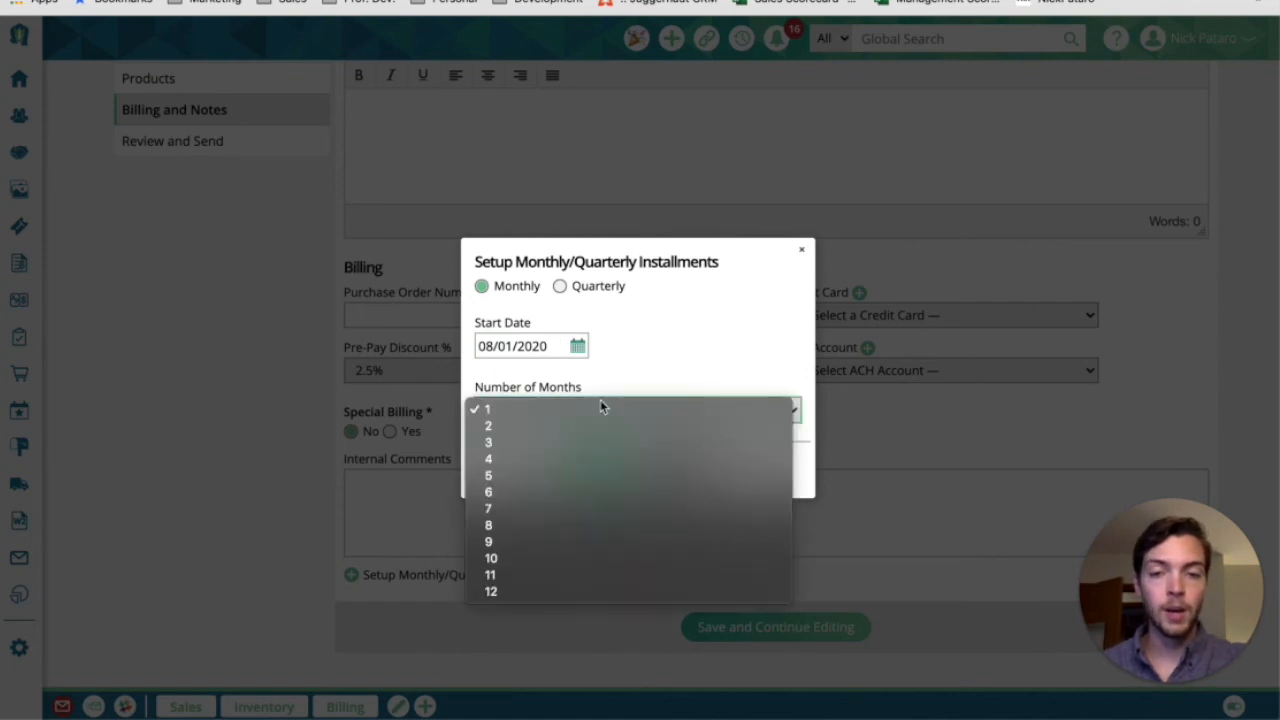
{"action": "left_click", "coordinate": [581, 491]}
{"action": "left_click", "coordinate": [607, 472]}
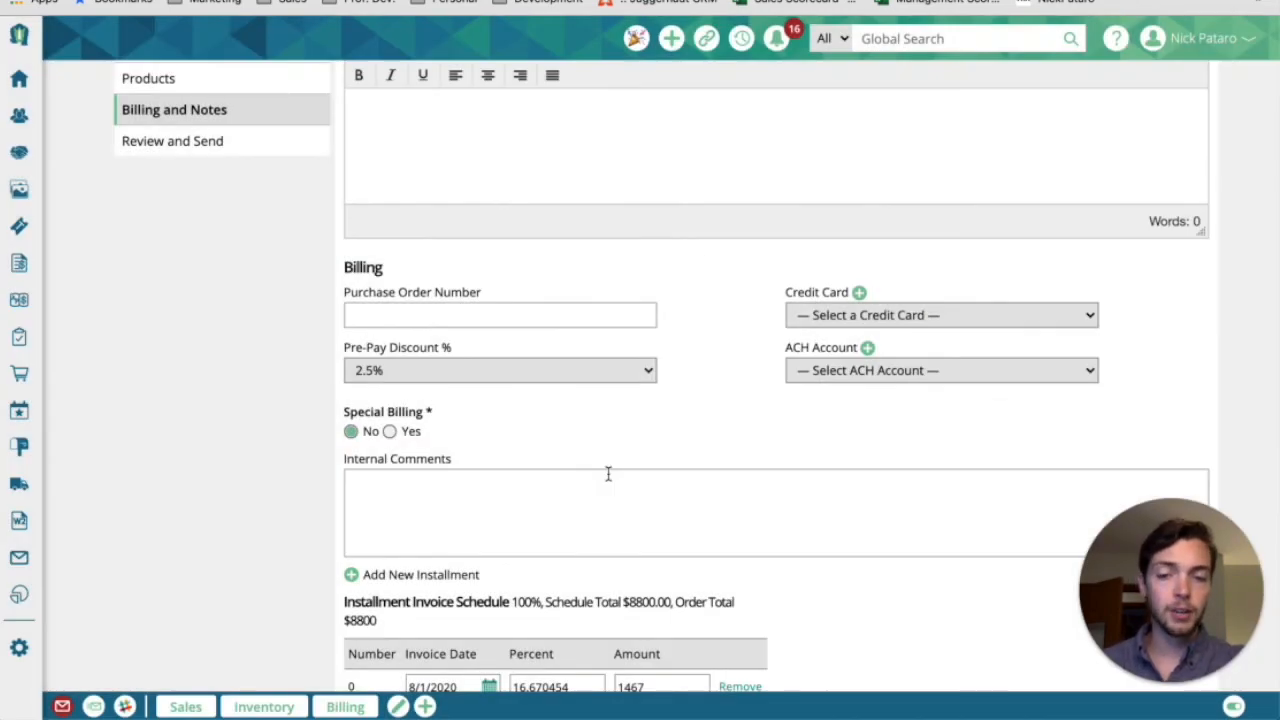
Review the dates, percentages and amounts in the installment invoice schedule, and save the billing details to continue to Review and Send
{"action": "scroll", "coordinate": [608, 474], "scroll_direction": "down", "scroll_amount": 5}
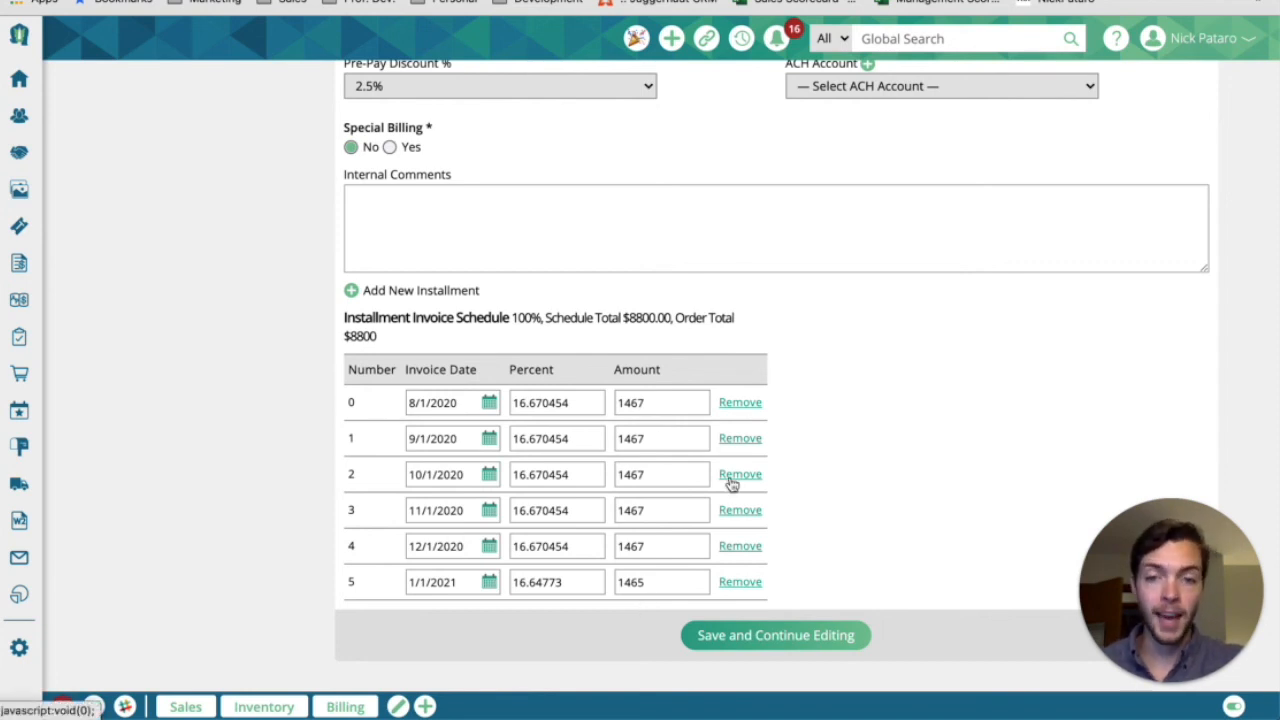
{"action": "scroll", "coordinate": [646, 420], "scroll_direction": "down", "scroll_amount": 1}
{"action": "left_click_drag", "start_coordinate": [581, 349], "coordinate": [496, 348]}
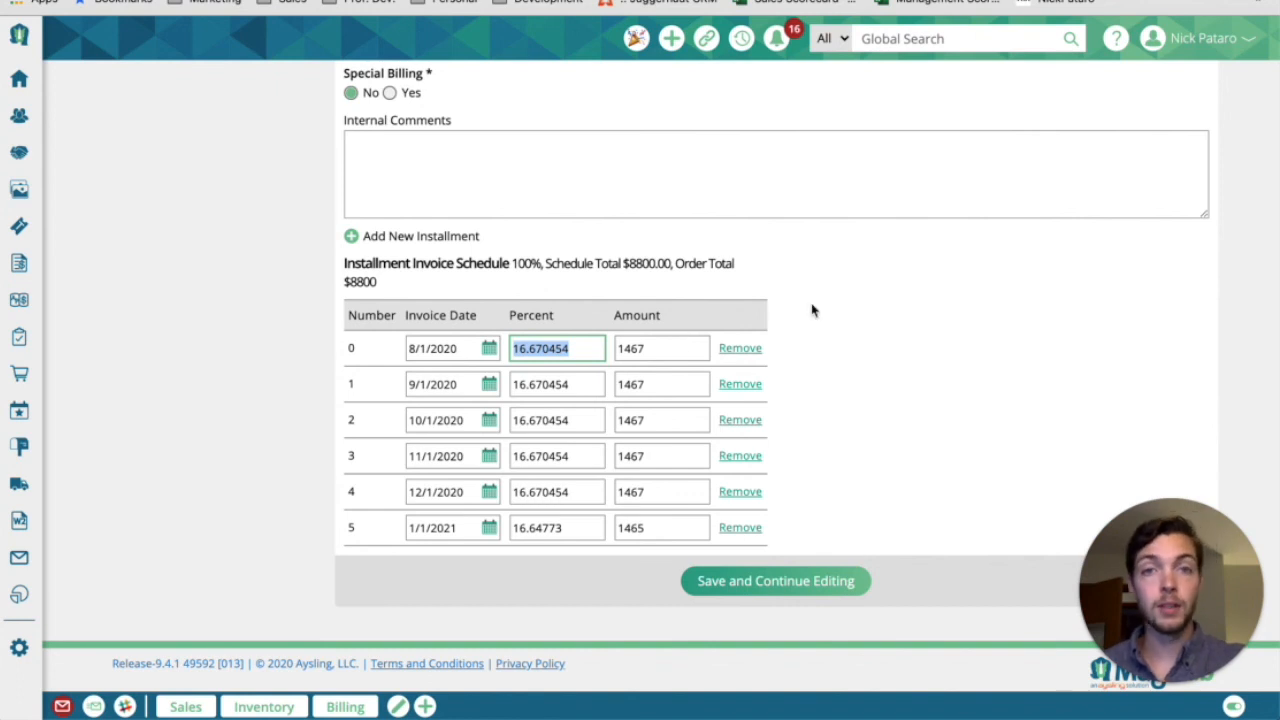
{"action": "left_click", "coordinate": [776, 581]}
Apply the MultiMedia Proposal Template to the order and examine the payment schedule in the generated proposal
{"action": "left_click", "coordinate": [594, 160]}
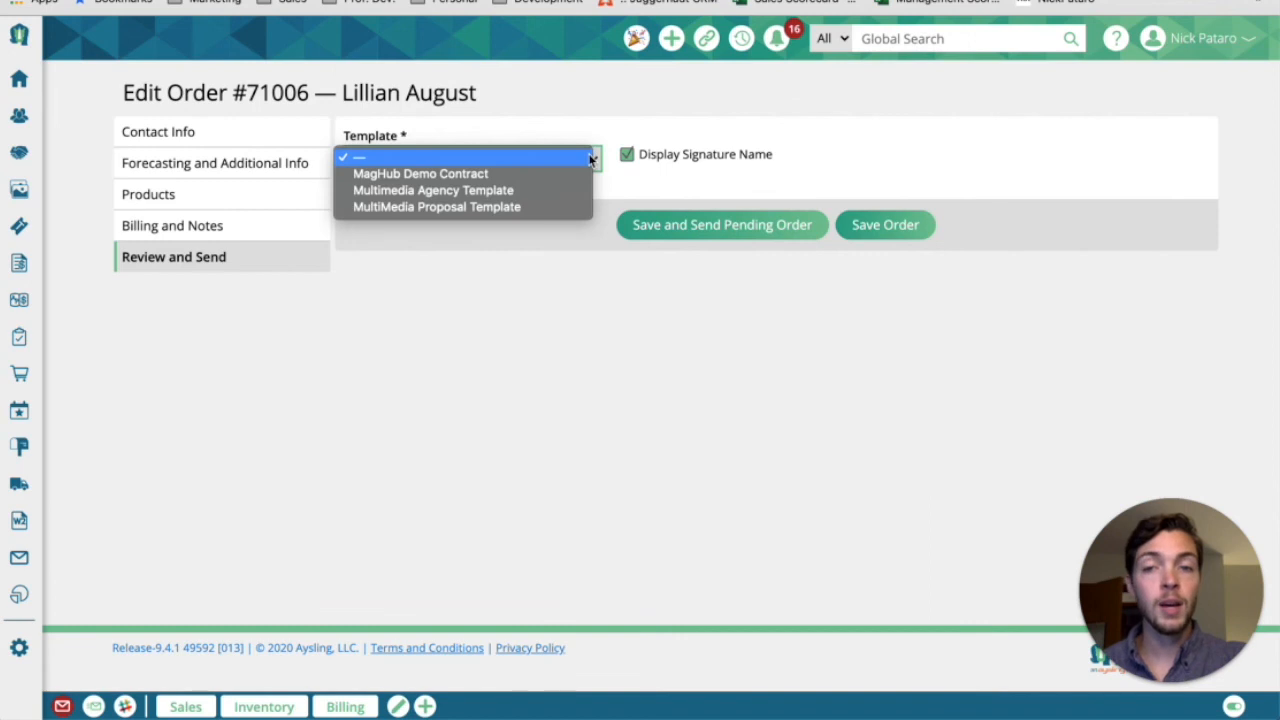
{"action": "left_click", "coordinate": [573, 206]}
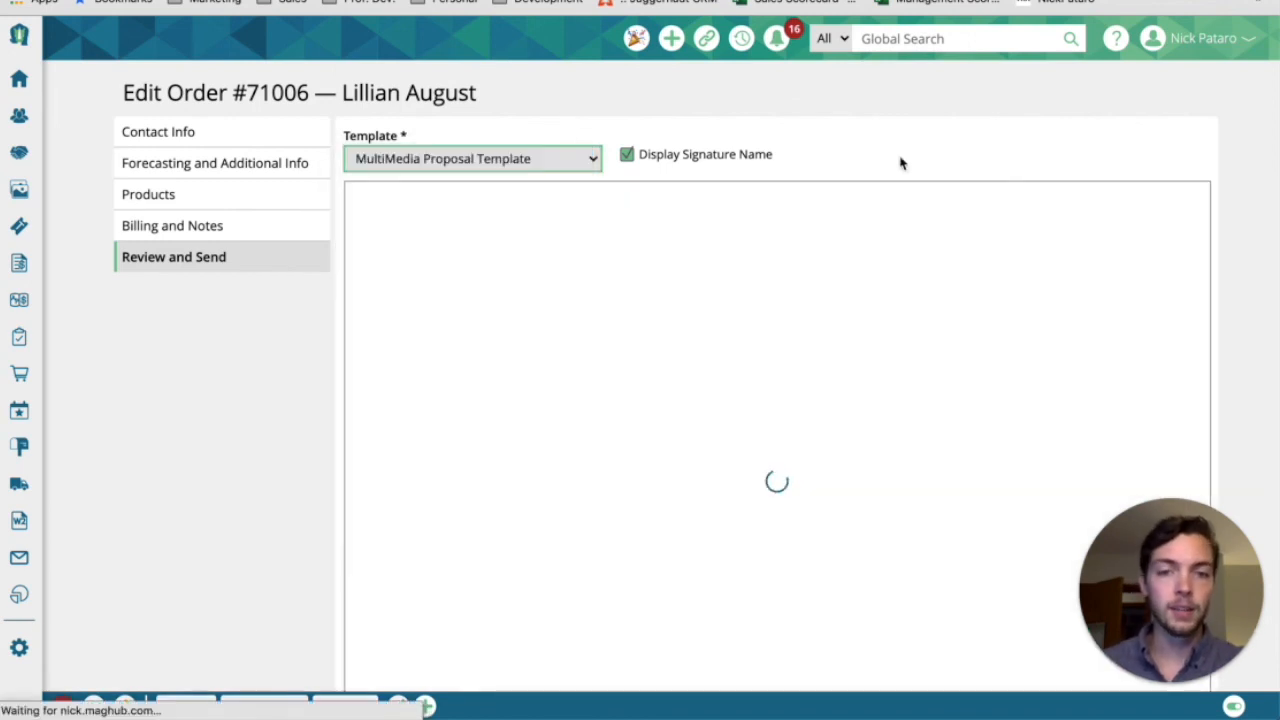
{"action": "scroll", "coordinate": [900, 163], "scroll_direction": "down", "scroll_amount": 1}
{"action": "scroll", "coordinate": [900, 163], "scroll_direction": "down", "scroll_amount": 10}
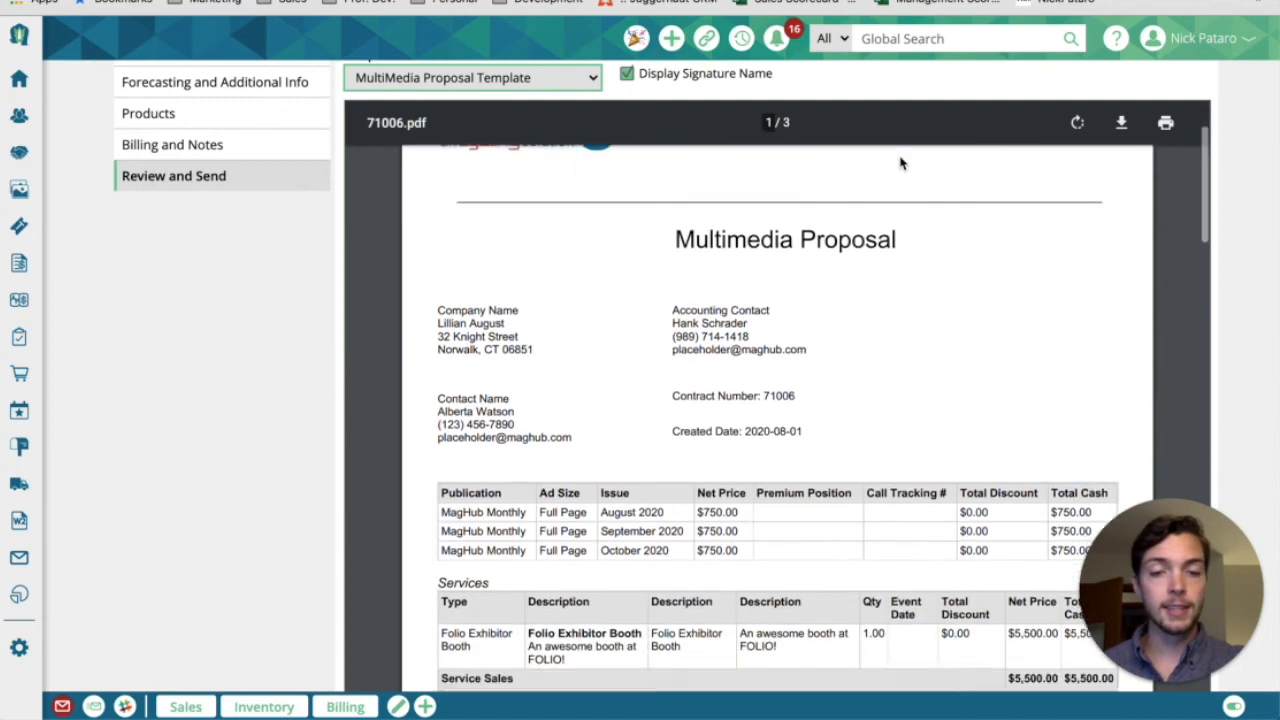
{"action": "scroll", "coordinate": [900, 163], "scroll_direction": "down", "scroll_amount": 5}
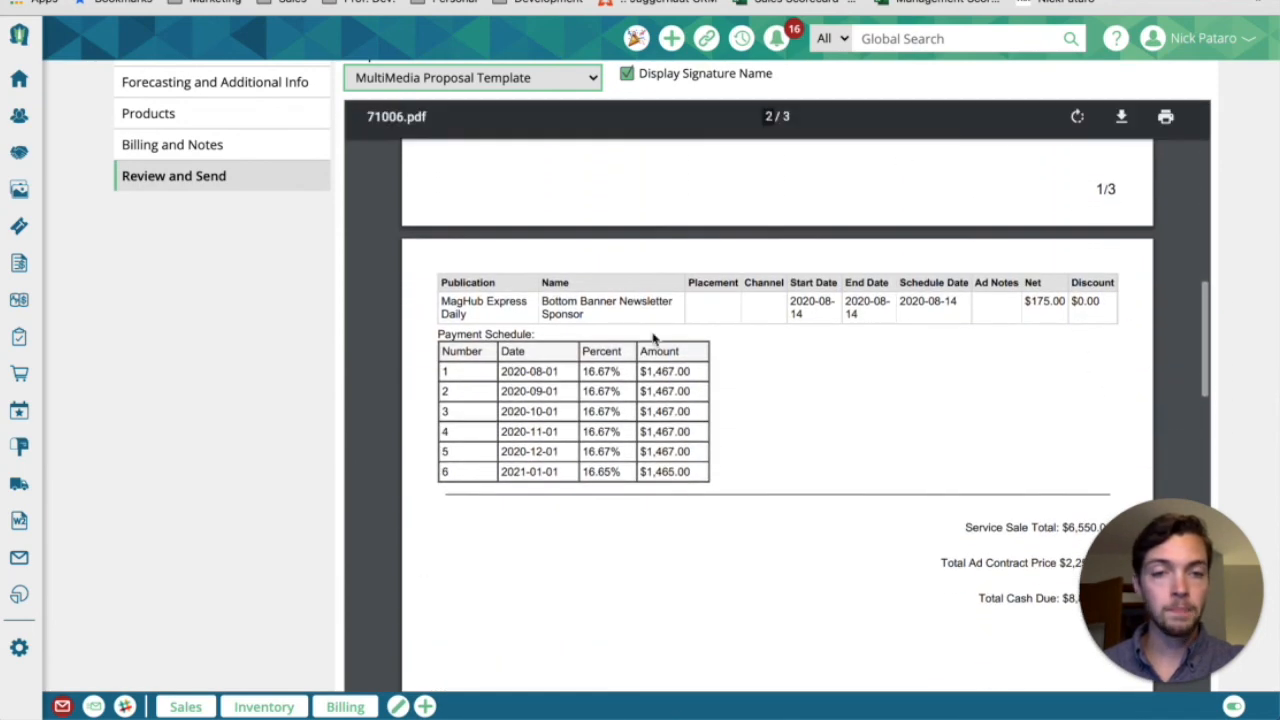
{"action": "left_click_drag", "start_coordinate": [432, 304], "coordinate": [540, 305]}
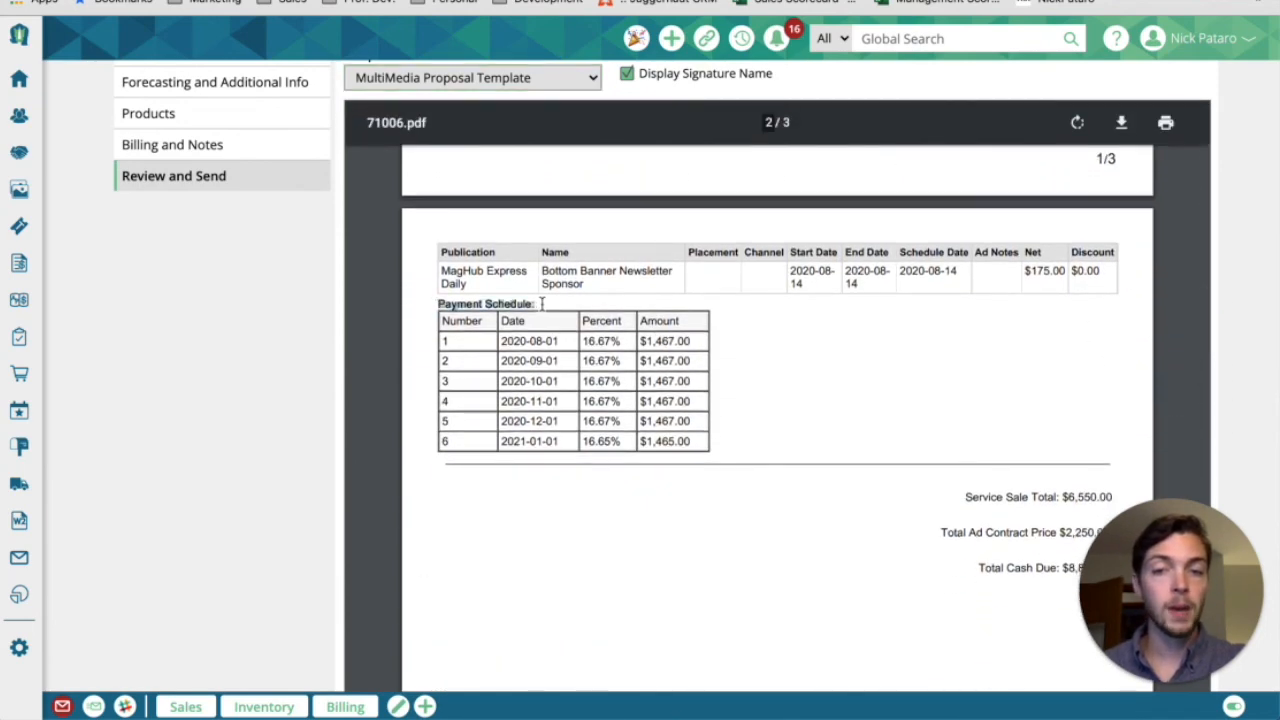